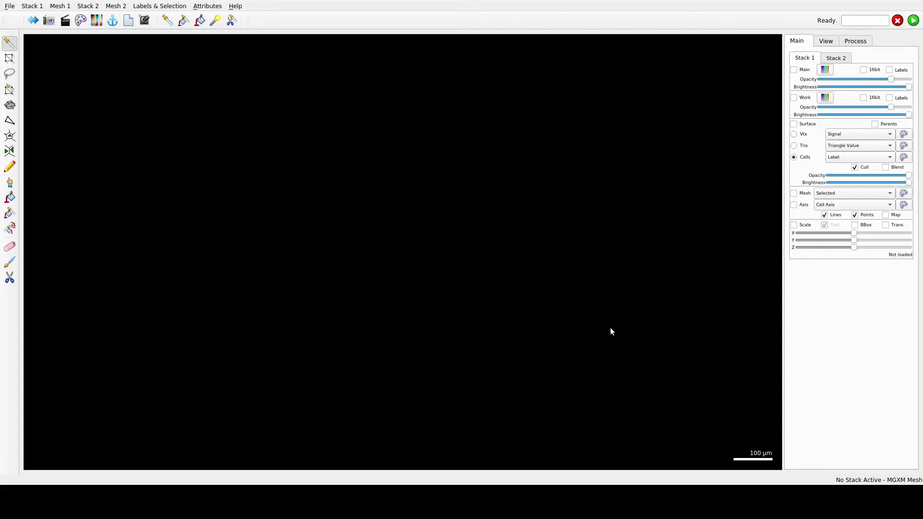
Load SE_root3_YFP_0h.tif from Desktop > Strauss 2021 Arabidopsis Root > root3_analyzed > Stacks into Main Stack 1.
{"action": "left_click", "coordinate": [35, 6]}
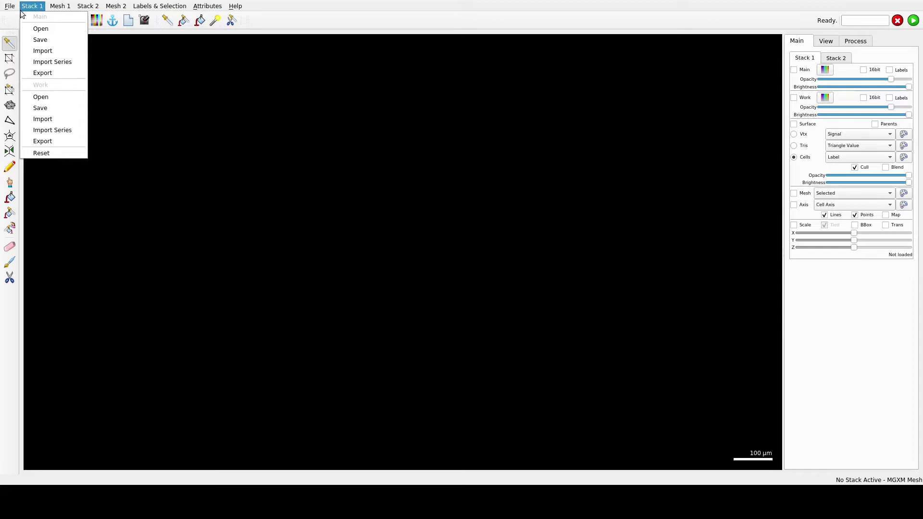
{"action": "left_click", "coordinate": [38, 28]}
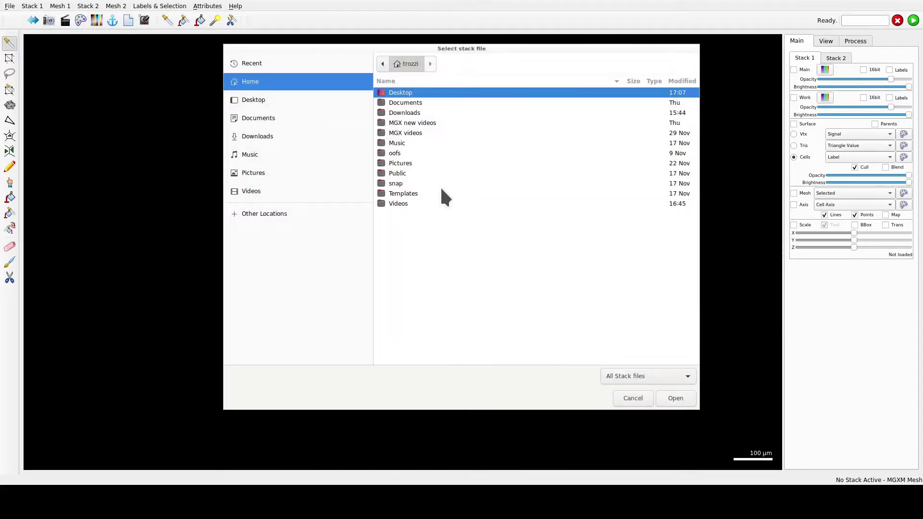
{"action": "left_click", "coordinate": [284, 101]}
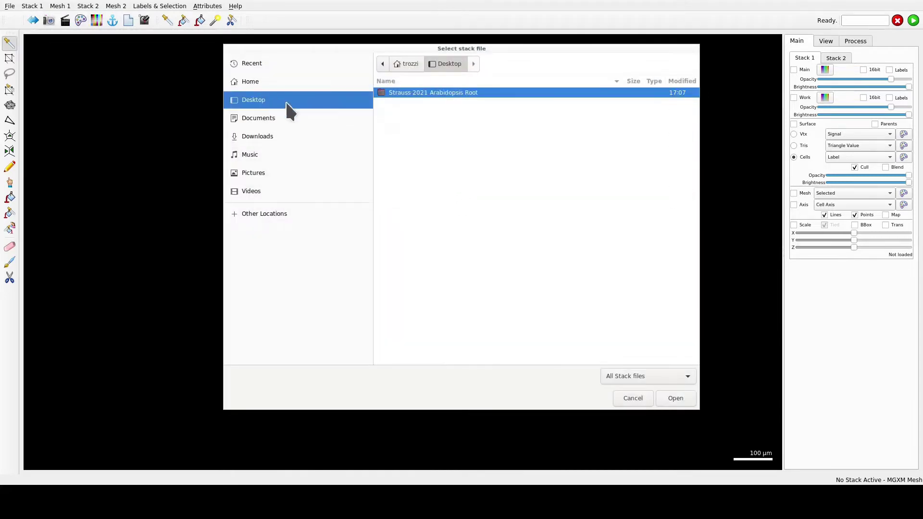
{"action": "double_click", "coordinate": [439, 92]}
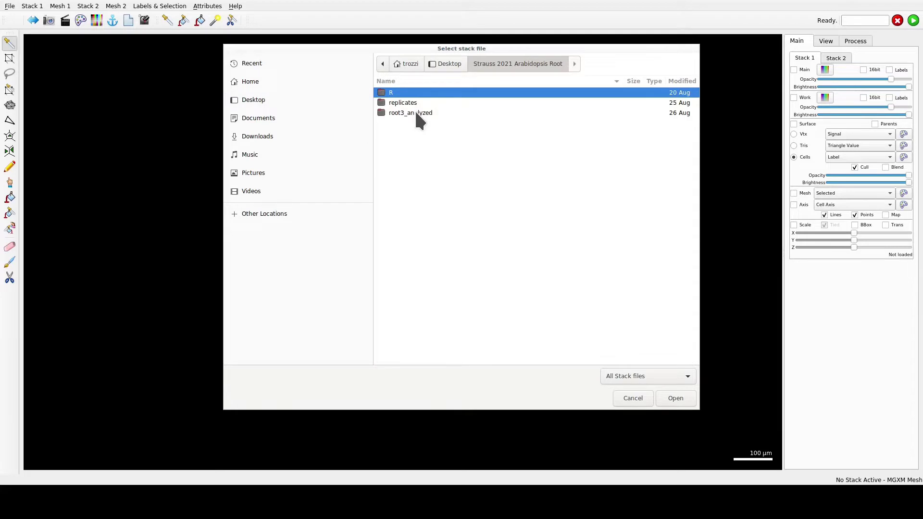
{"action": "double_click", "coordinate": [415, 114]}
{"action": "double_click", "coordinate": [399, 153]}
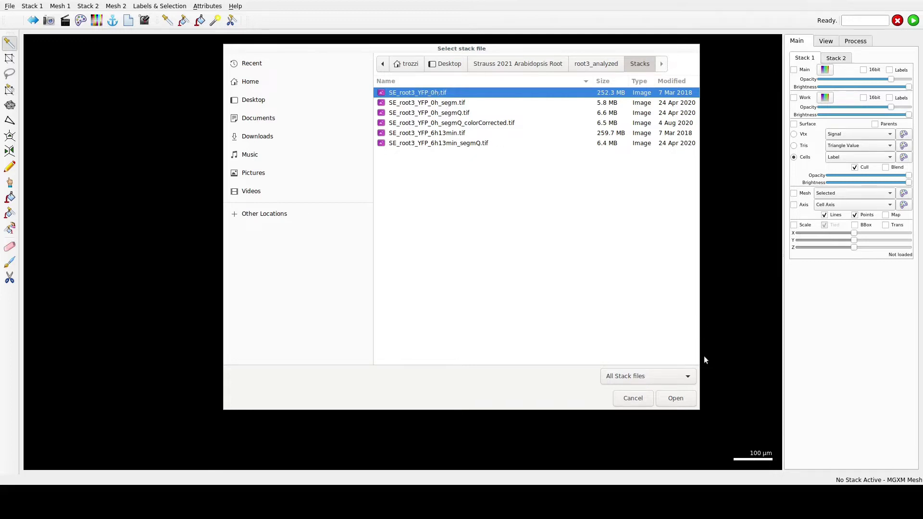
{"action": "left_click", "coordinate": [676, 398]}
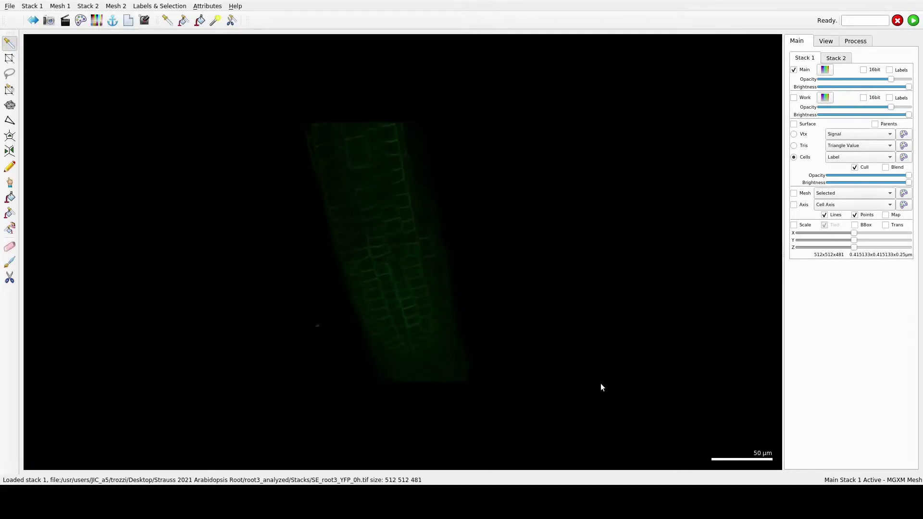
Lower the Main opacity to brighten the green root, then zoom and rotate to inspect its cells.
{"action": "left_click_drag", "start_coordinate": [891, 78], "coordinate": [842, 88]}
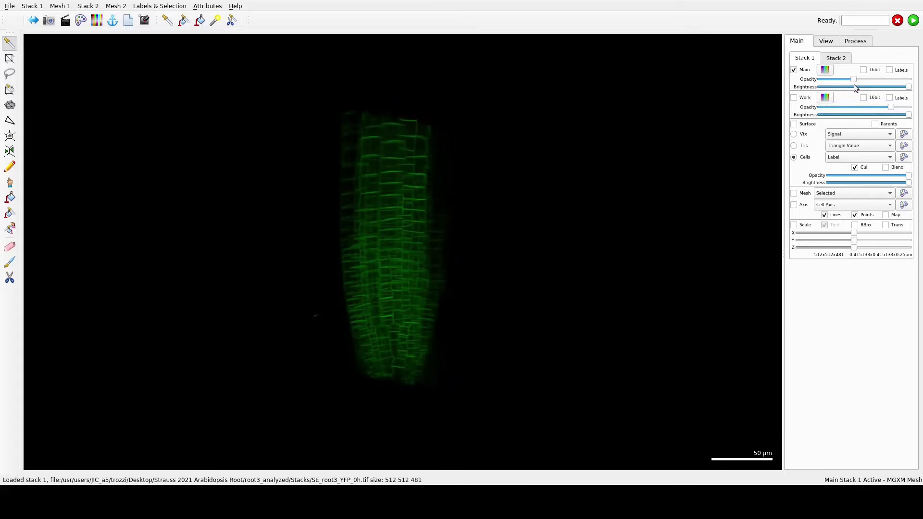
{"action": "scroll", "coordinate": [560, 303], "scroll_direction": "up", "scroll_amount": 2}
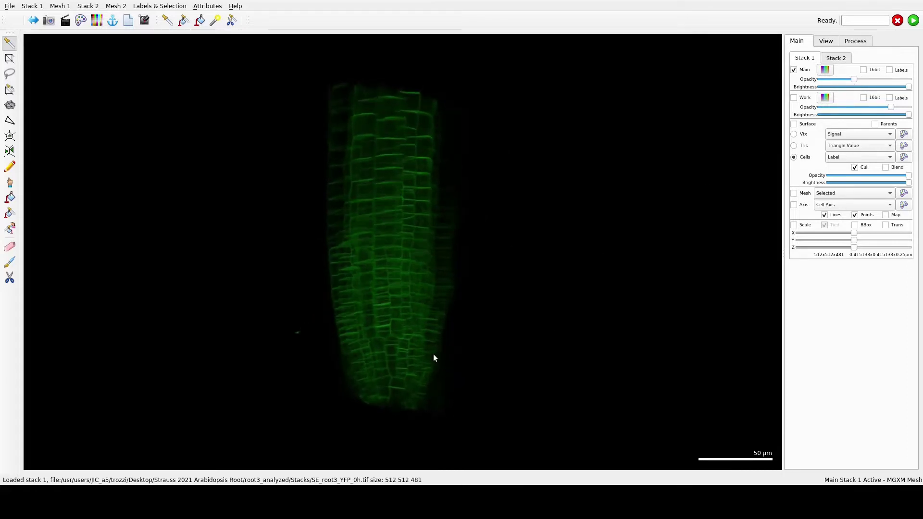
{"action": "left_click_drag", "start_coordinate": [435, 359], "coordinate": [559, 380]}
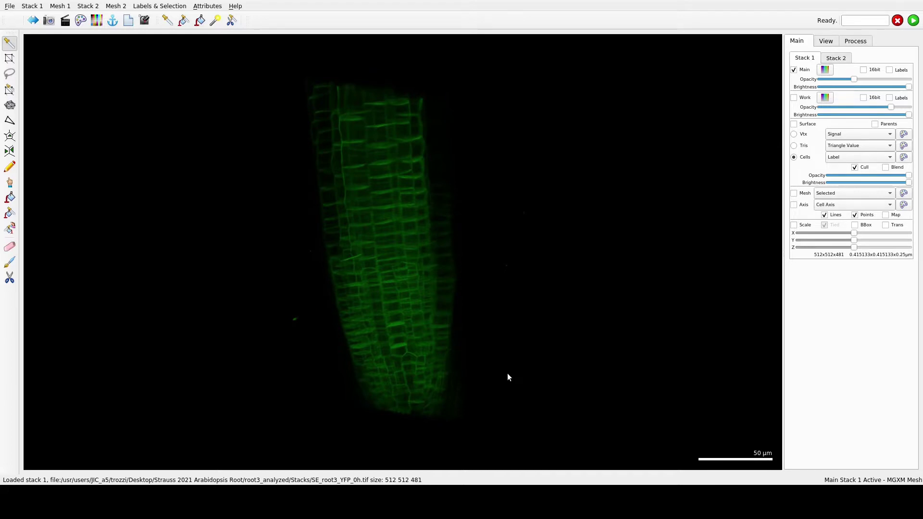
{"action": "left_click_drag", "start_coordinate": [474, 361], "coordinate": [397, 175]}
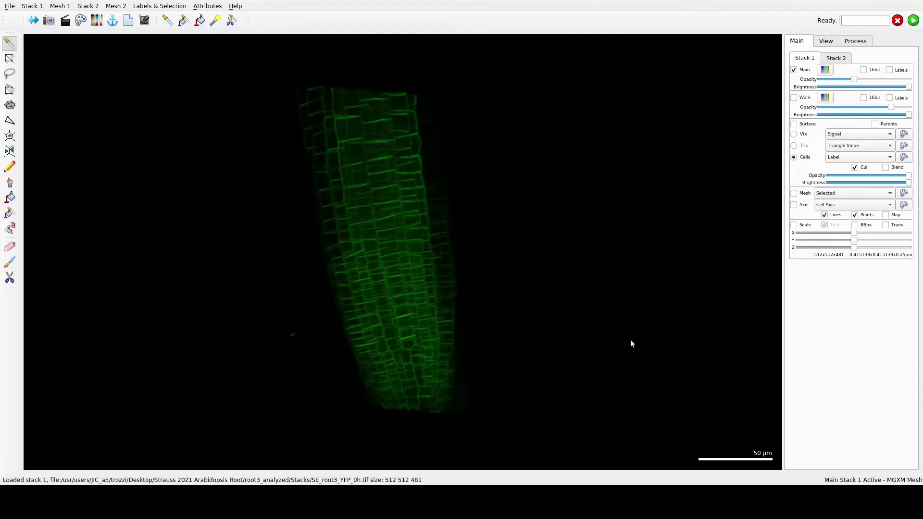
Run Gaussian Blur Stack with X, Y and Z Sigma all set to 1.
{"action": "left_click", "coordinate": [860, 42]}
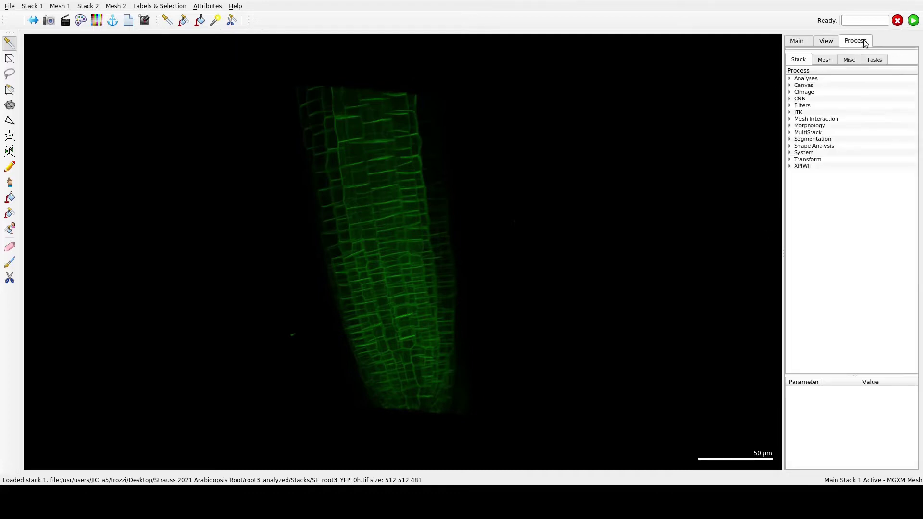
{"action": "left_click", "coordinate": [790, 106]}
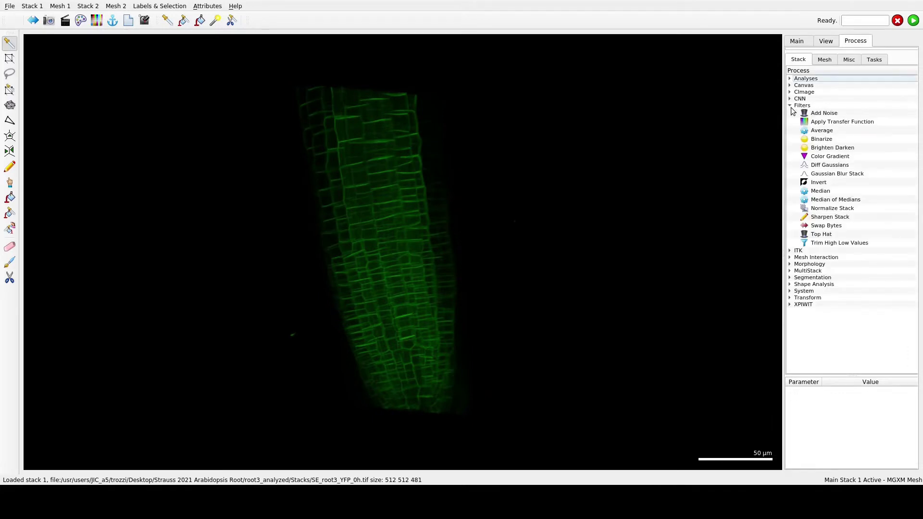
{"action": "left_click", "coordinate": [846, 174]}
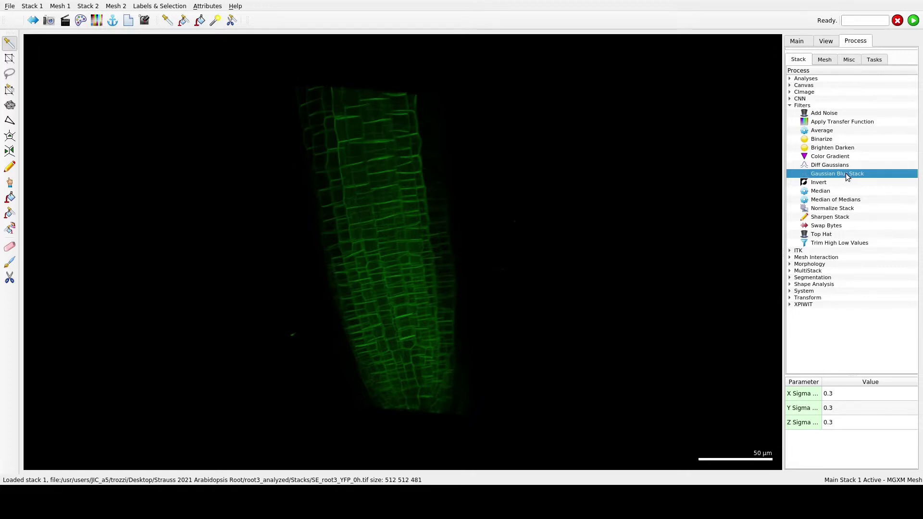
{"action": "double_click", "coordinate": [853, 397]}
{"action": "type", "text": "1"}
{"action": "double_click", "coordinate": [844, 407]}
{"action": "type", "text": "1"}
{"action": "double_click", "coordinate": [843, 422]}
{"action": "type", "text": "1"}
{"action": "left_click", "coordinate": [914, 21]}
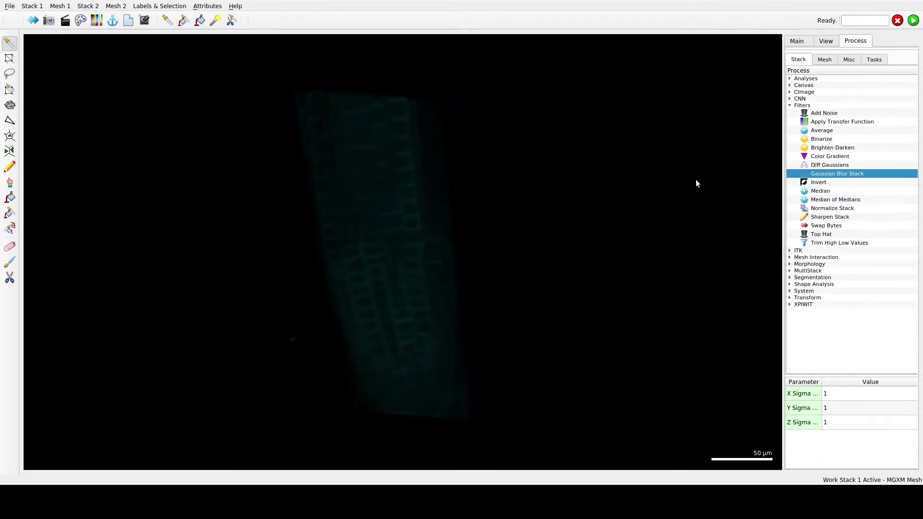
Copy the blurred work stack into the main stack with MultiStack > Copy Work to Main Stack.
{"action": "left_click", "coordinate": [790, 271]}
{"action": "double_click", "coordinate": [841, 305]}
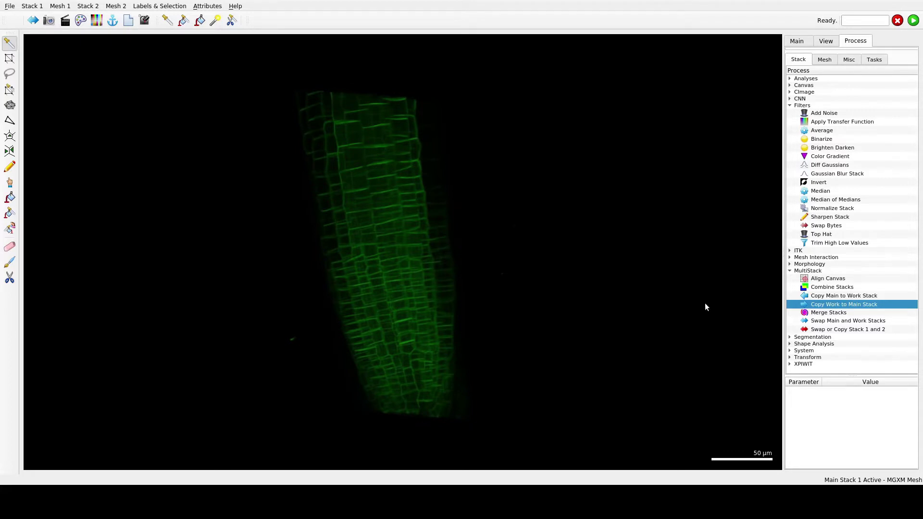
{"action": "left_click", "coordinate": [806, 42]}
Hide the main stack, show the blurred work stack, and expand the CNN process group.
{"action": "left_click", "coordinate": [794, 70]}
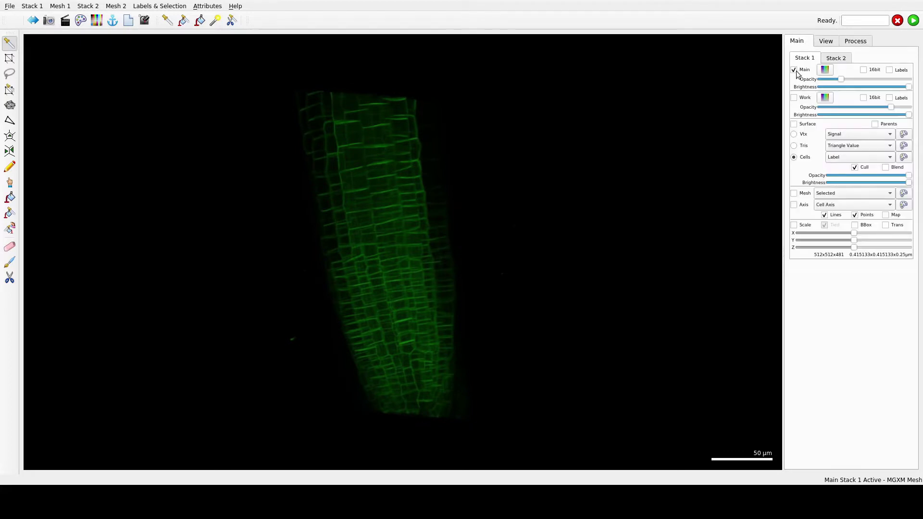
{"action": "left_click", "coordinate": [794, 98]}
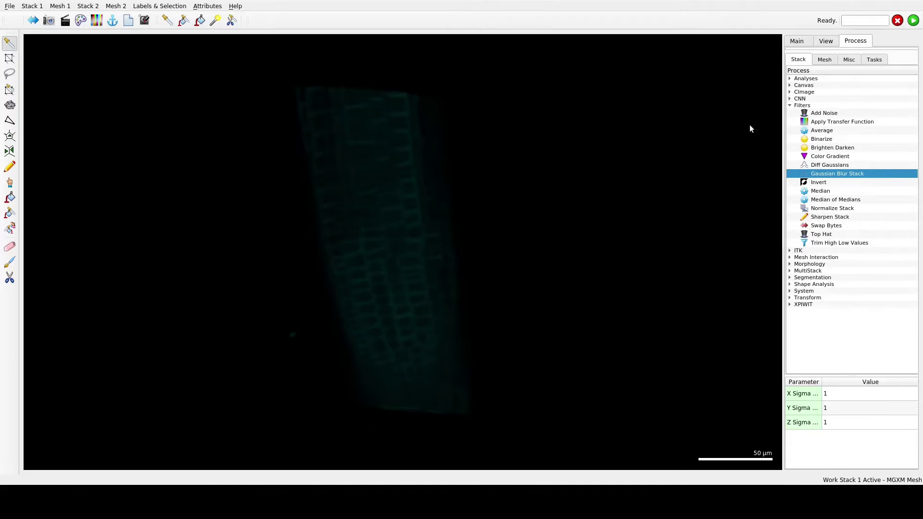
{"action": "left_click", "coordinate": [790, 99]}
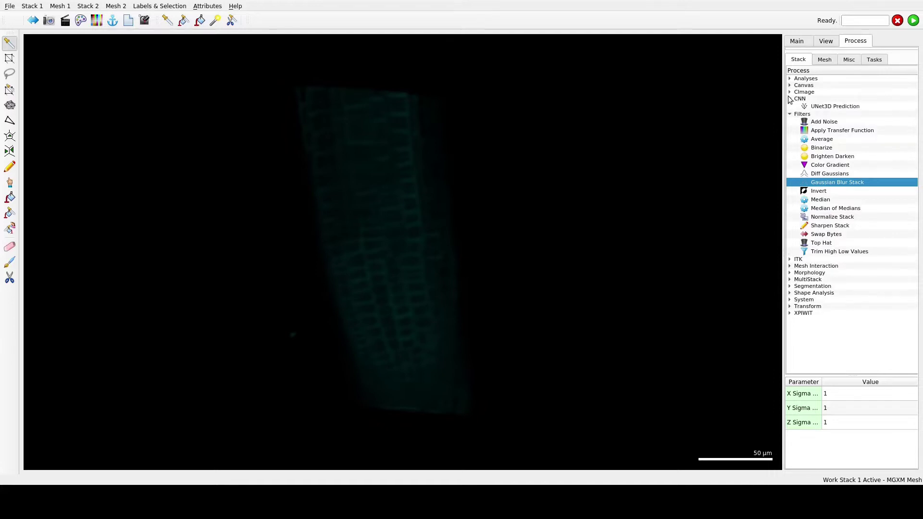
Run UNet3D Prediction on the work stack using the BasselCombinedUNet.pt network model.
{"action": "left_click", "coordinate": [849, 110]}
{"action": "left_click", "coordinate": [913, 20]}
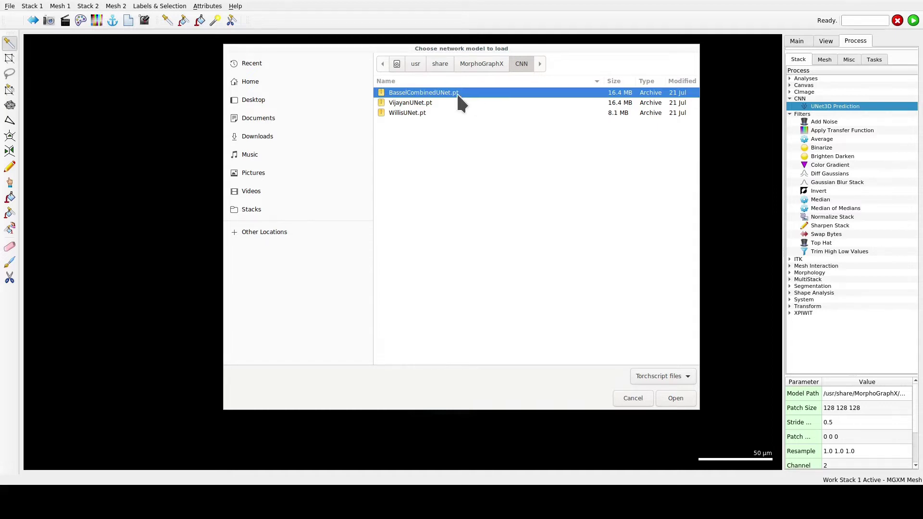
{"action": "left_click", "coordinate": [681, 402]}
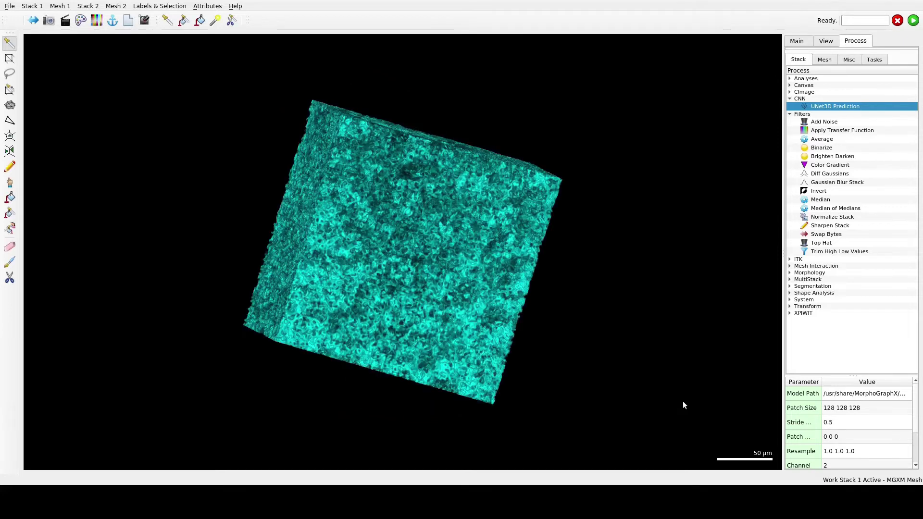
Enable Clip 3 and adjust its slider so the cut exposes the predicted cell walls.
{"action": "left_click", "coordinate": [826, 42]}
{"action": "left_click", "coordinate": [853, 91]}
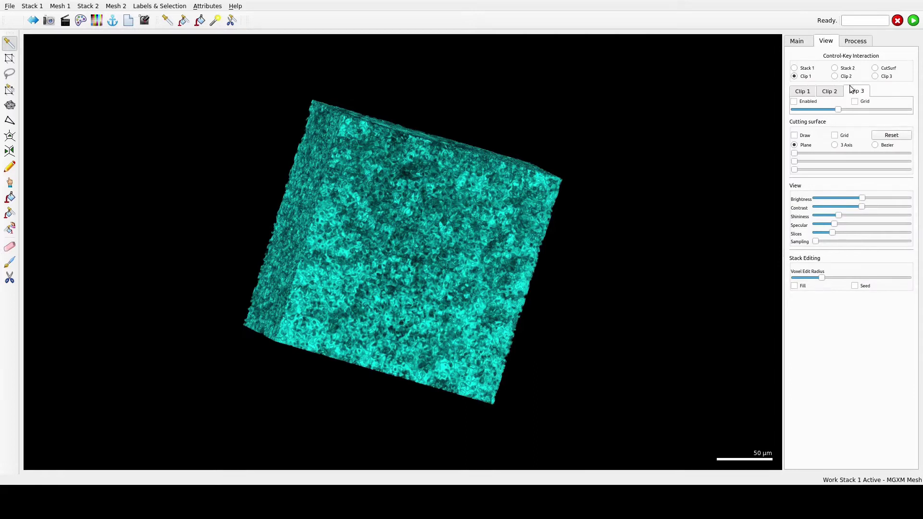
{"action": "left_click", "coordinate": [796, 102]}
{"action": "mouse_move", "coordinate": [839, 110]}
{"action": "left_mouse_down"}
{"action": "mouse_move", "coordinate": [875, 105]}
{"action": "mouse_move", "coordinate": [848, 106]}
{"action": "left_mouse_up"}
{"action": "left_click_drag", "start_coordinate": [830, 104], "coordinate": [878, 108]}
{"action": "left_click", "coordinate": [856, 41]}
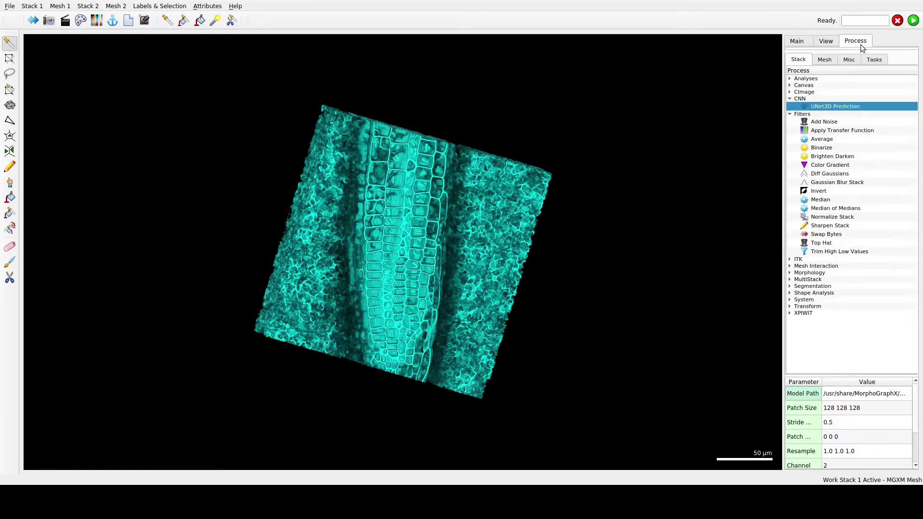
{"action": "left_click", "coordinate": [36, 6]}
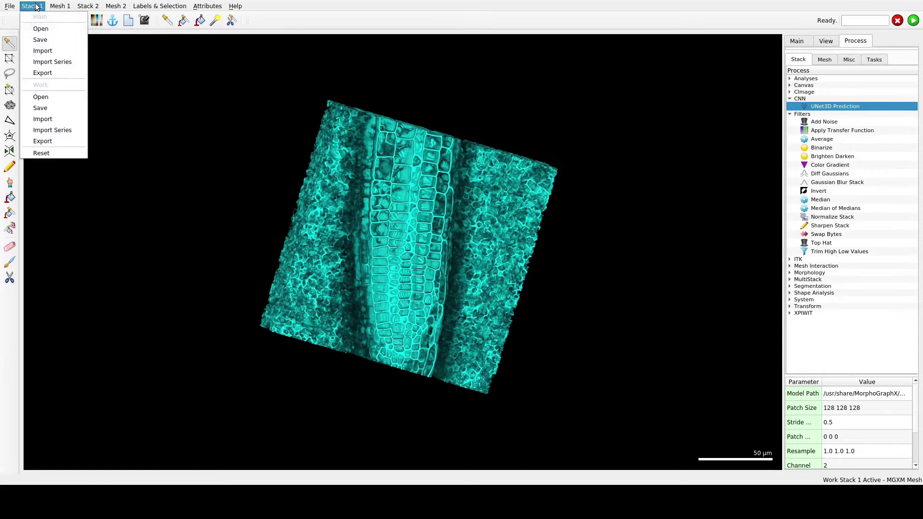
Save the prediction work stack as SE_root3_YFP_0h-CNN.tif in the Stacks folder.
{"action": "left_click", "coordinate": [44, 107]}
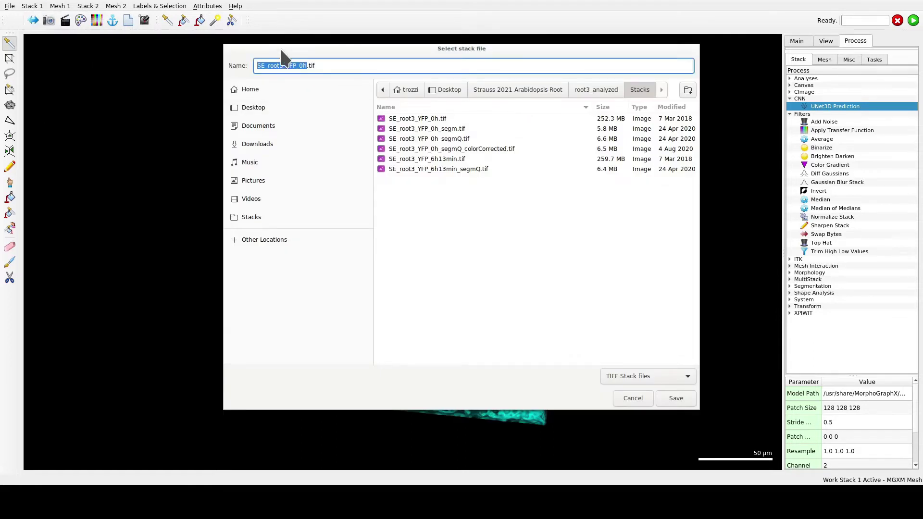
{"action": "left_click", "coordinate": [307, 64]}
{"action": "type", "text": "_pred"}
{"action": "key", "text": "Return"}
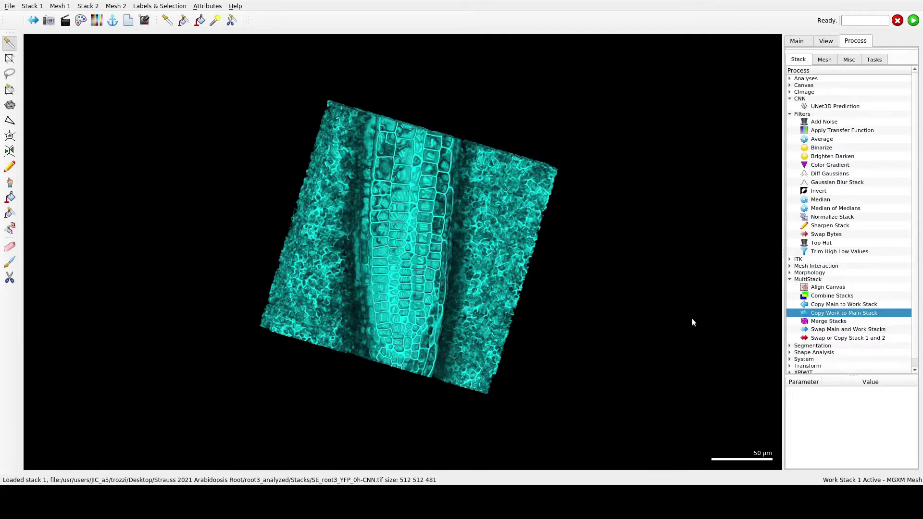
Blur the predicted stack, re-show the main stack, and average both with Combine Stacks.
{"action": "left_click", "coordinate": [839, 184]}
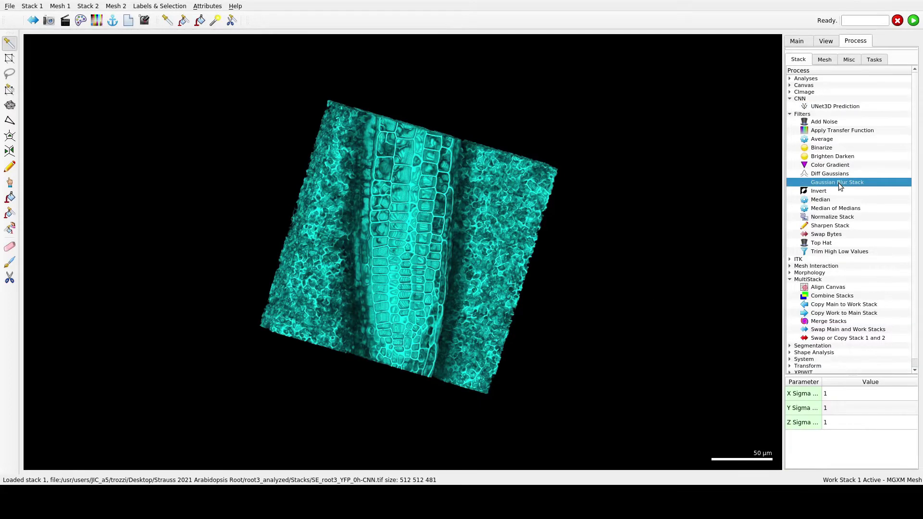
{"action": "left_click", "coordinate": [913, 20]}
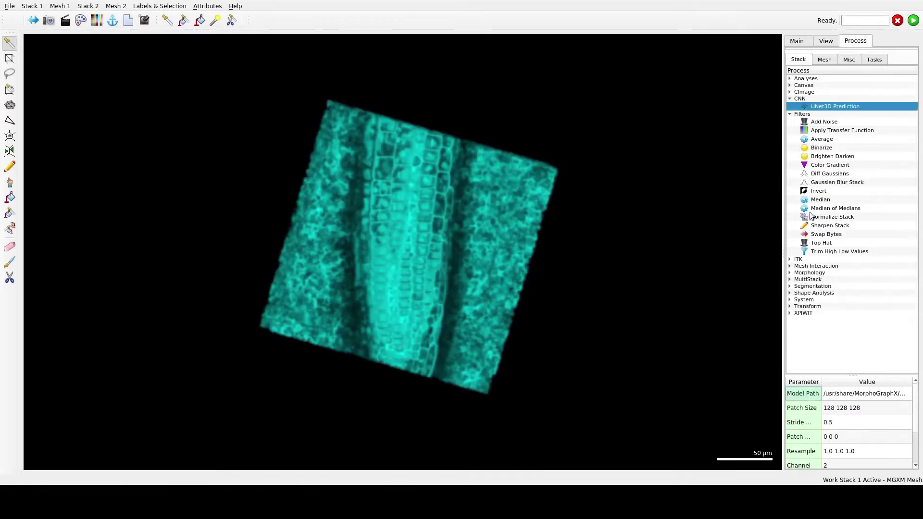
{"action": "left_click", "coordinate": [790, 281]}
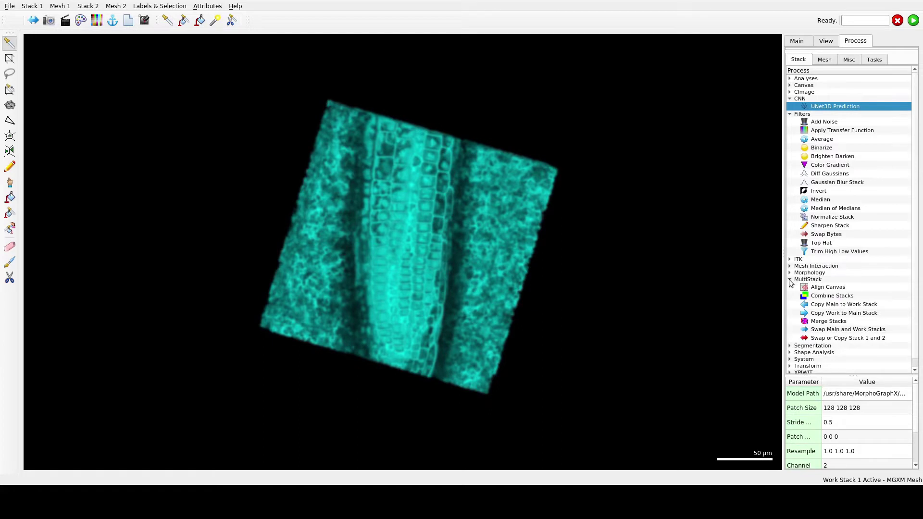
{"action": "left_click", "coordinate": [833, 296]}
{"action": "left_click", "coordinate": [797, 41]}
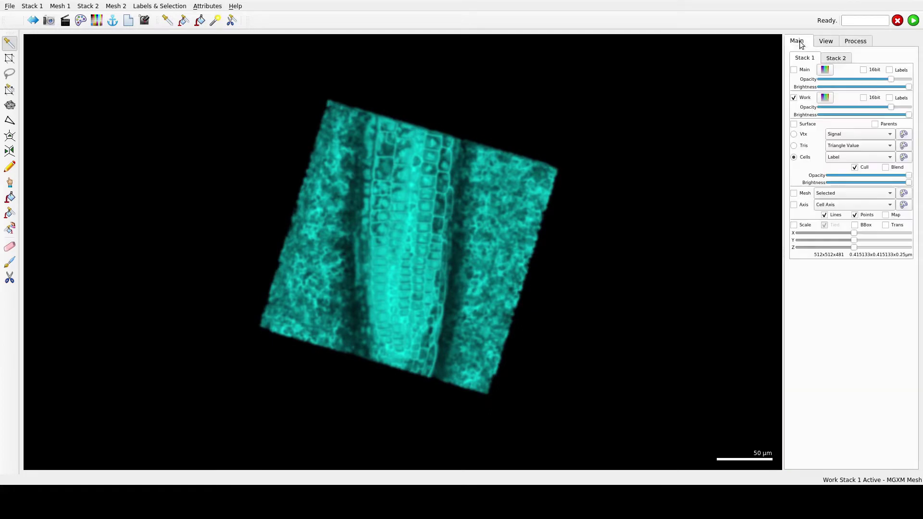
{"action": "left_click", "coordinate": [794, 70]}
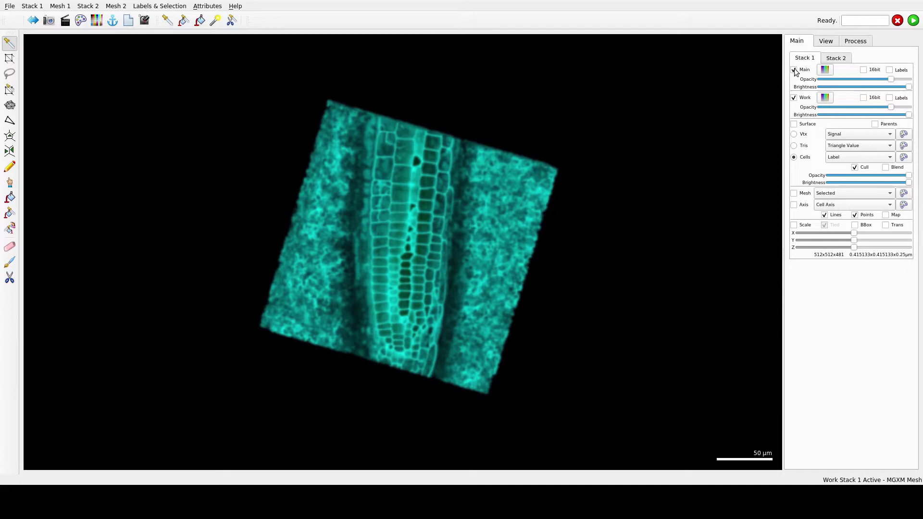
{"action": "left_click", "coordinate": [855, 41]}
{"action": "left_click", "coordinate": [914, 21]}
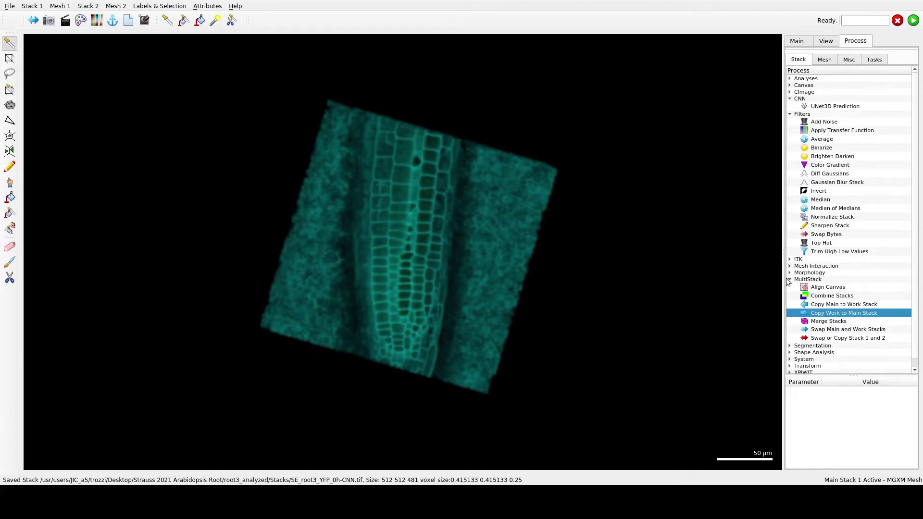
Run ITK Watershed Auto Seeded with Level 3000, producing 4721 labelled cells.
{"action": "left_click", "coordinate": [790, 260]}
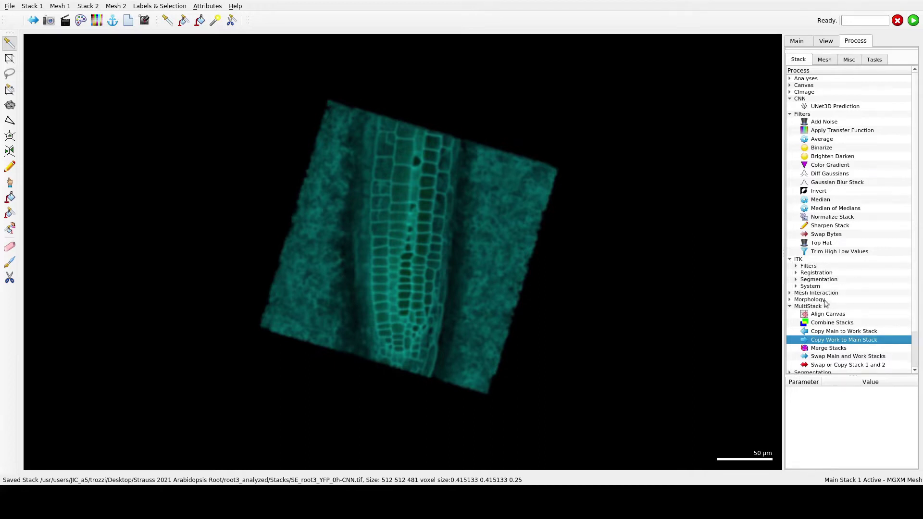
{"action": "left_click", "coordinate": [796, 280]}
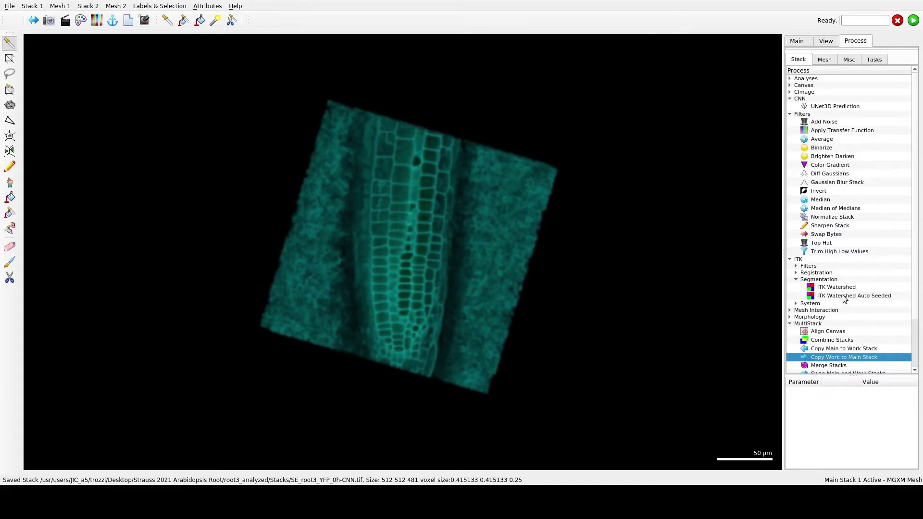
{"action": "left_click", "coordinate": [845, 296]}
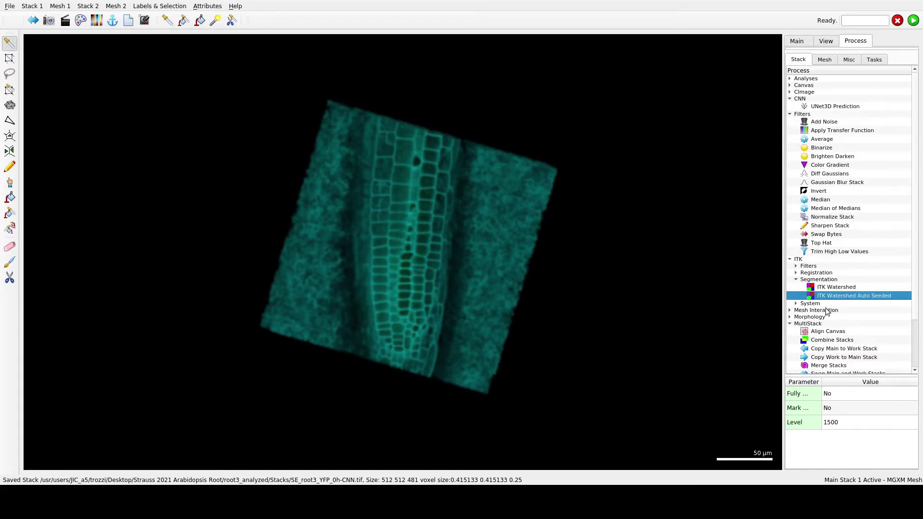
{"action": "scroll", "coordinate": [830, 312], "scroll_direction": "down", "scroll_amount": 2}
{"action": "double_click", "coordinate": [845, 422]}
{"action": "type", "text": "3000"}
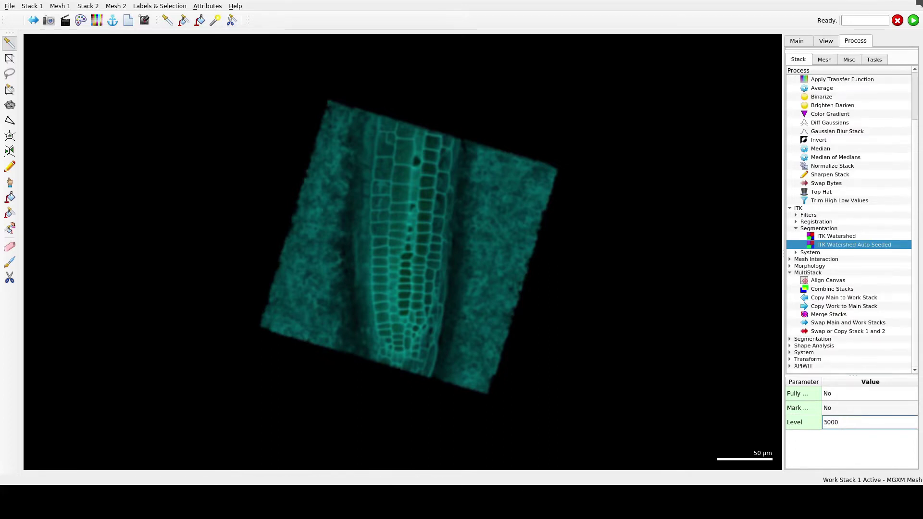
{"action": "left_click", "coordinate": [913, 20]}
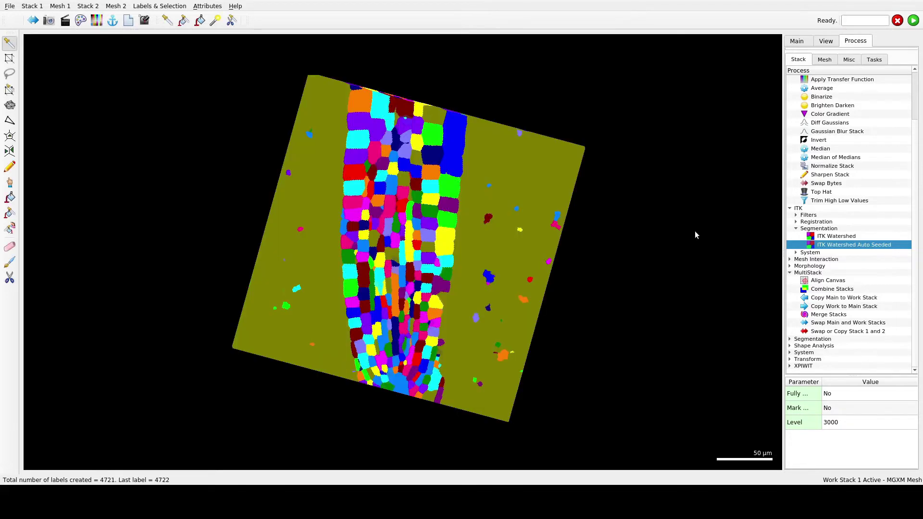
{"action": "left_click", "coordinate": [826, 41]}
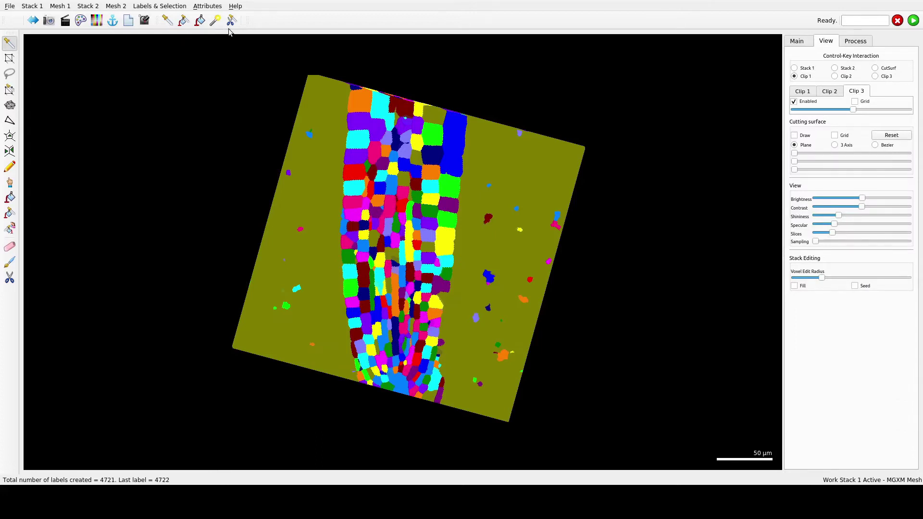
{"action": "left_click", "coordinate": [32, 6]}
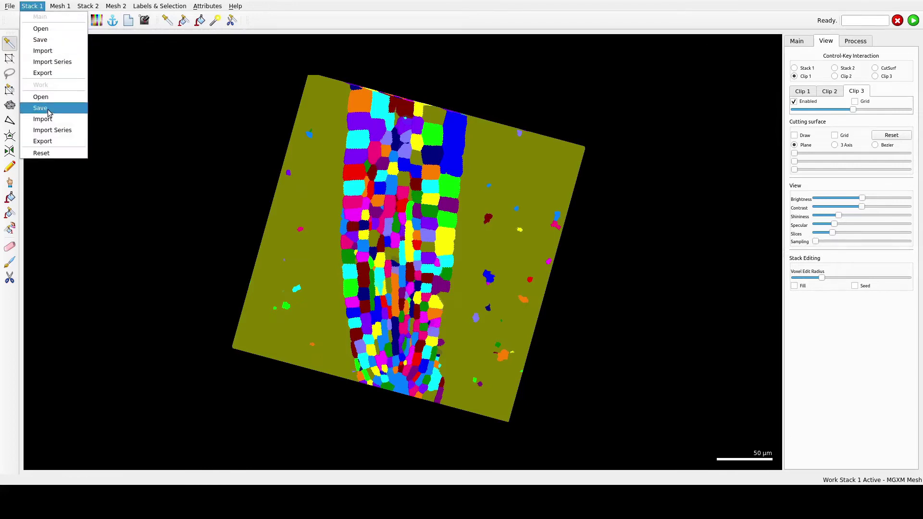
Save the segmented work stack as SE_root3_YFP_0h-CNN-segmented.tif.
{"action": "left_click", "coordinate": [41, 108]}
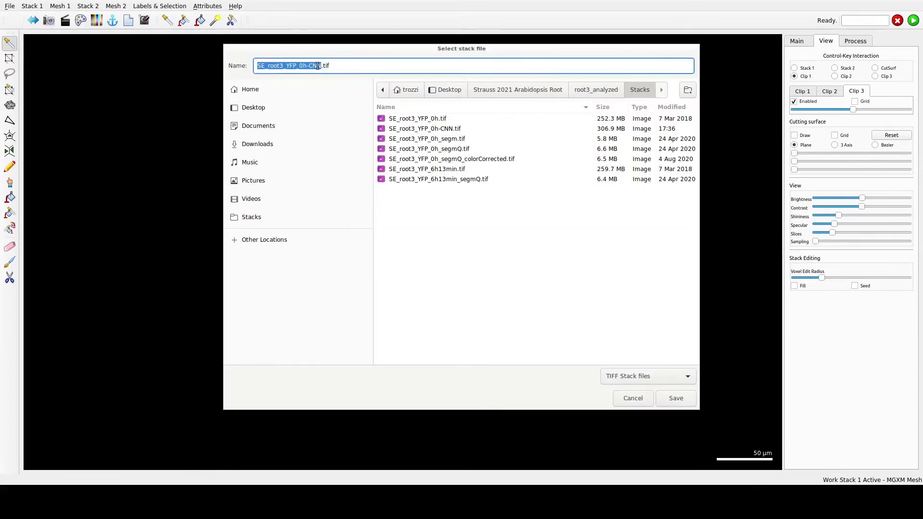
{"action": "left_click", "coordinate": [322, 65]}
{"action": "type", "text": "-segmented"}
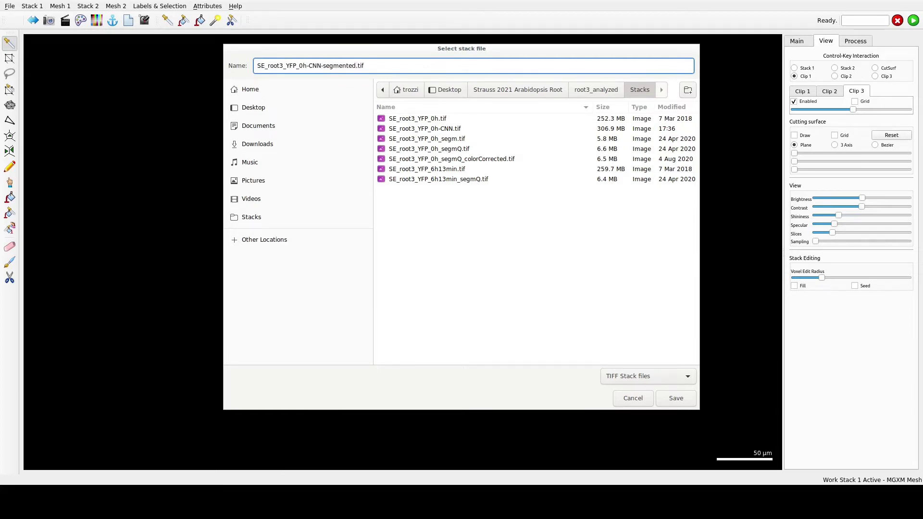
{"action": "key", "text": "Return"}
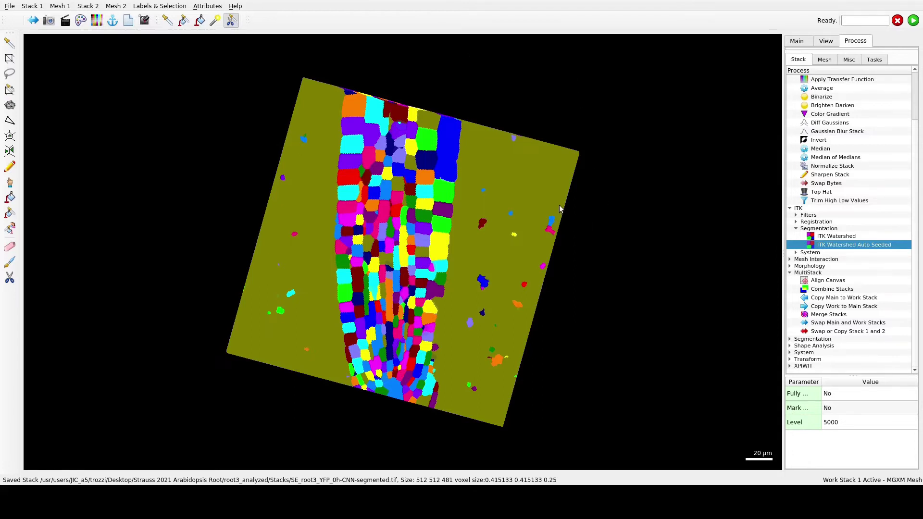
Fill away the olive background label and widen the Clip 3 slab to expose more root cells.
{"action": "left_click", "coordinate": [541, 191]}
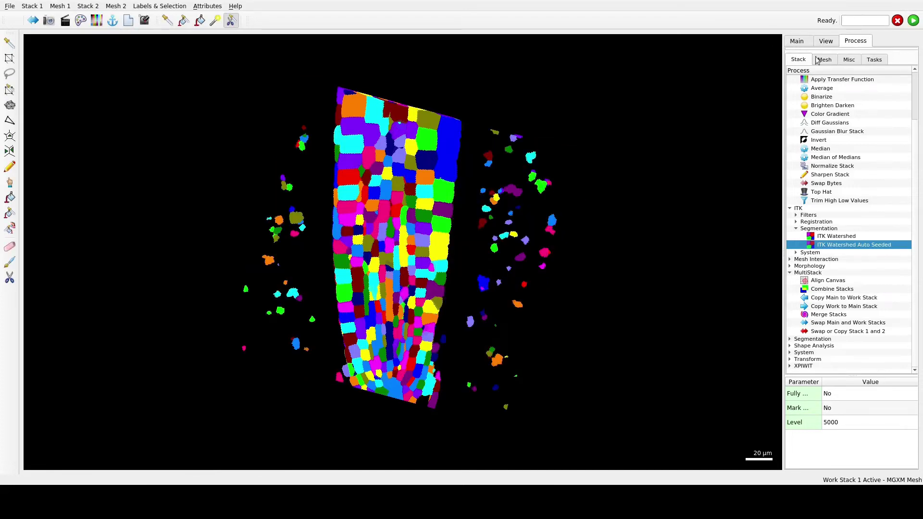
{"action": "left_click", "coordinate": [825, 41]}
{"action": "left_click_drag", "start_coordinate": [869, 110], "coordinate": [879, 111]}
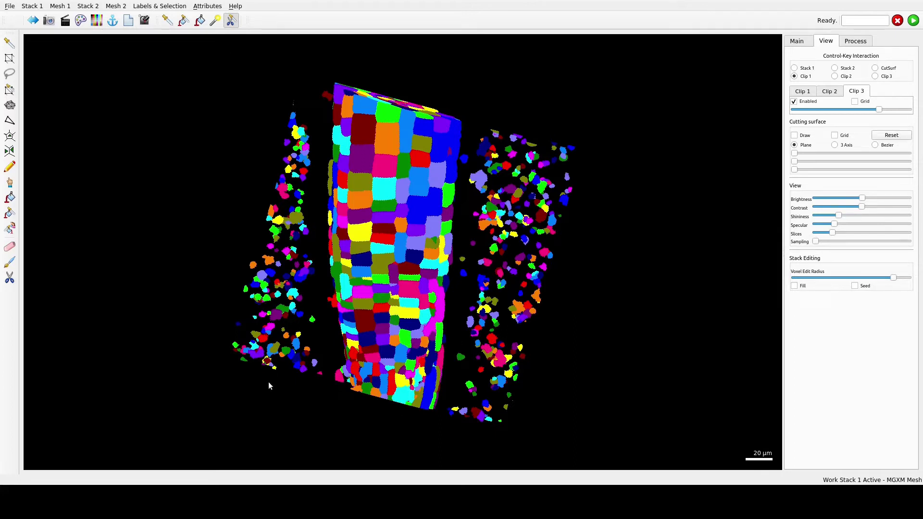
Switch to the Delete label in volume tool and widen Clip 3 to reveal more labelled volume.
{"action": "left_click", "coordinate": [215, 21]}
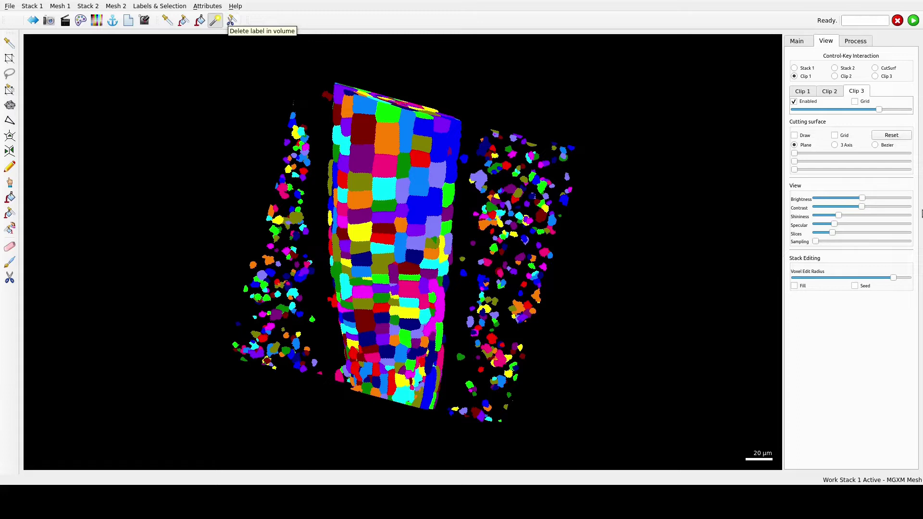
{"action": "mouse_move", "coordinate": [879, 110]}
{"action": "left_mouse_down"}
{"action": "mouse_move", "coordinate": [891, 110]}
{"action": "mouse_move", "coordinate": [873, 115]}
{"action": "mouse_move", "coordinate": [893, 112]}
{"action": "left_mouse_up"}
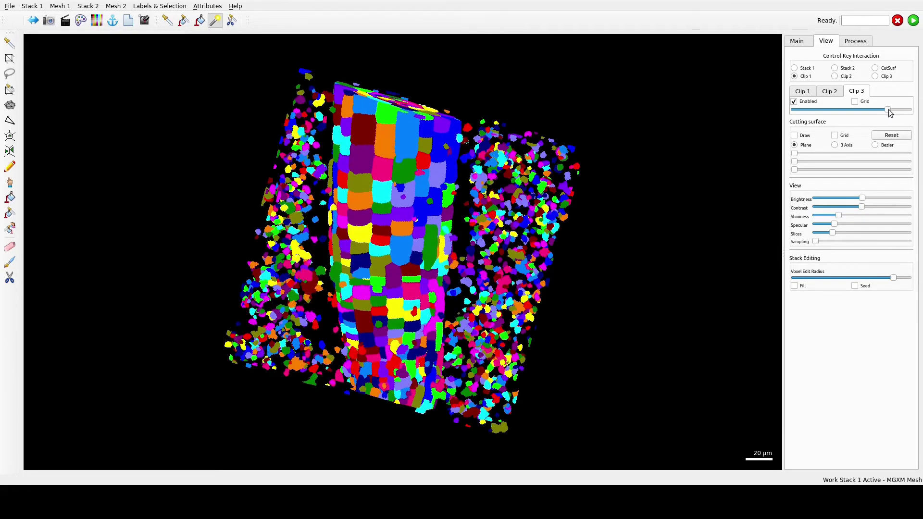
{"action": "left_click_drag", "start_coordinate": [414, 250], "coordinate": [390, 262]}
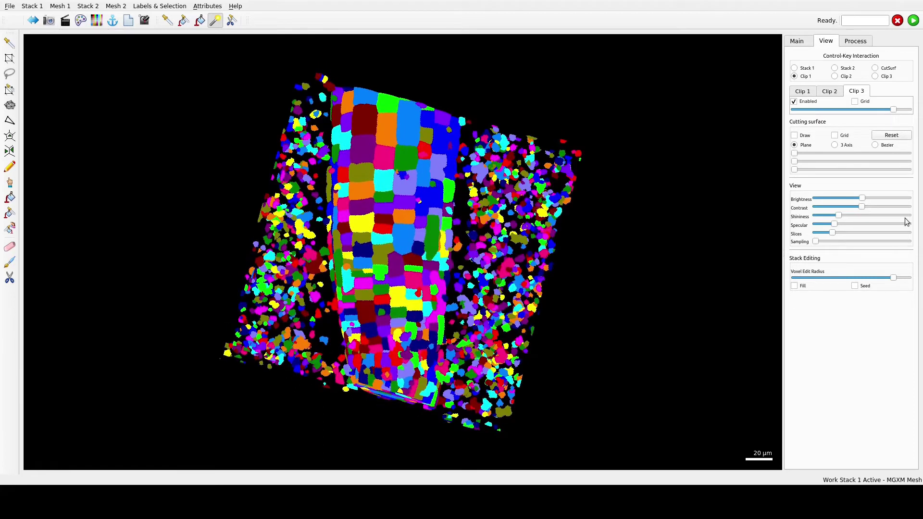
Brush away stray fragments at the upper right and down both sides of the root.
{"action": "mouse_move", "coordinate": [581, 207]}
{"action": "left_mouse_down"}
{"action": "mouse_move", "coordinate": [564, 158]}
{"action": "mouse_move", "coordinate": [547, 285]}
{"action": "mouse_move", "coordinate": [515, 423]}
{"action": "mouse_move", "coordinate": [502, 422]}
{"action": "mouse_move", "coordinate": [532, 168]}
{"action": "left_mouse_up"}
{"action": "mouse_move", "coordinate": [336, 192]}
{"action": "left_mouse_down"}
{"action": "mouse_move", "coordinate": [298, 168]}
{"action": "mouse_move", "coordinate": [288, 120]}
{"action": "left_mouse_up"}
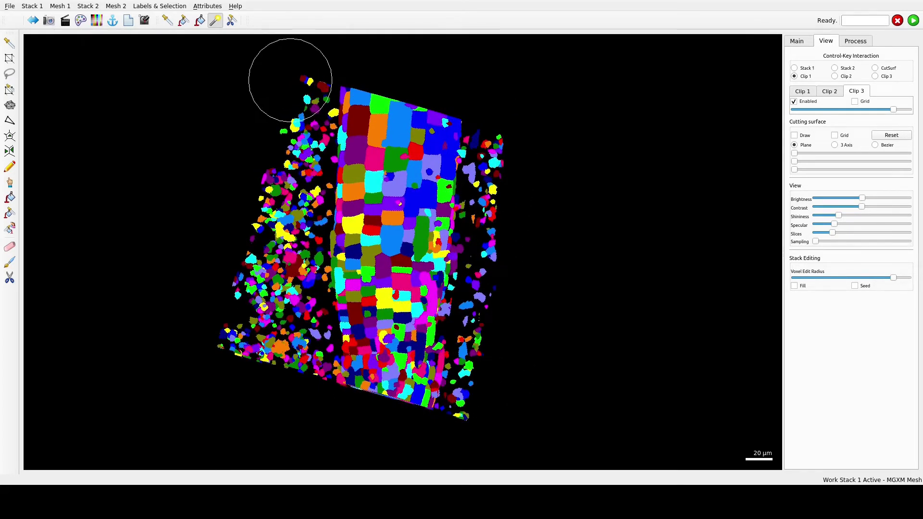
{"action": "mouse_move", "coordinate": [274, 154]}
{"action": "left_mouse_down"}
{"action": "mouse_move", "coordinate": [247, 274]}
{"action": "mouse_move", "coordinate": [248, 326]}
{"action": "left_mouse_up"}
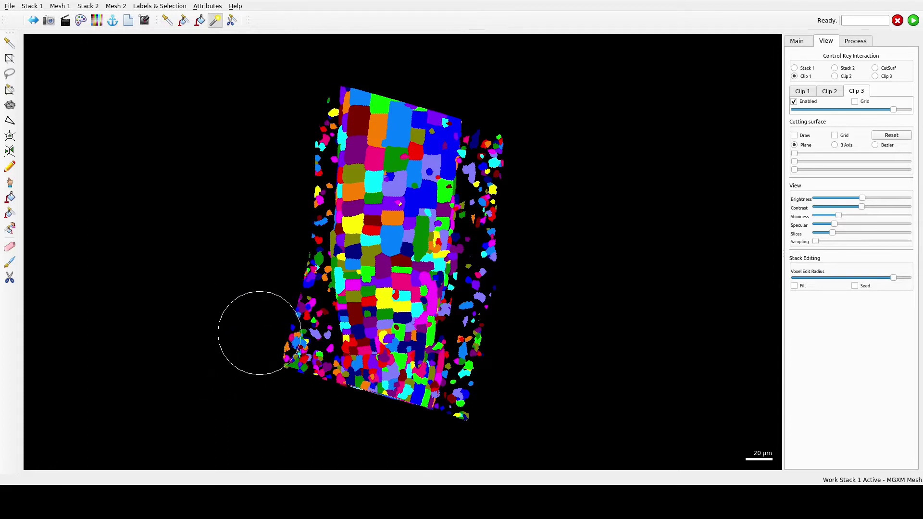
{"action": "left_click_drag", "start_coordinate": [283, 375], "coordinate": [284, 104]}
{"action": "left_click_drag", "start_coordinate": [287, 184], "coordinate": [447, 187]}
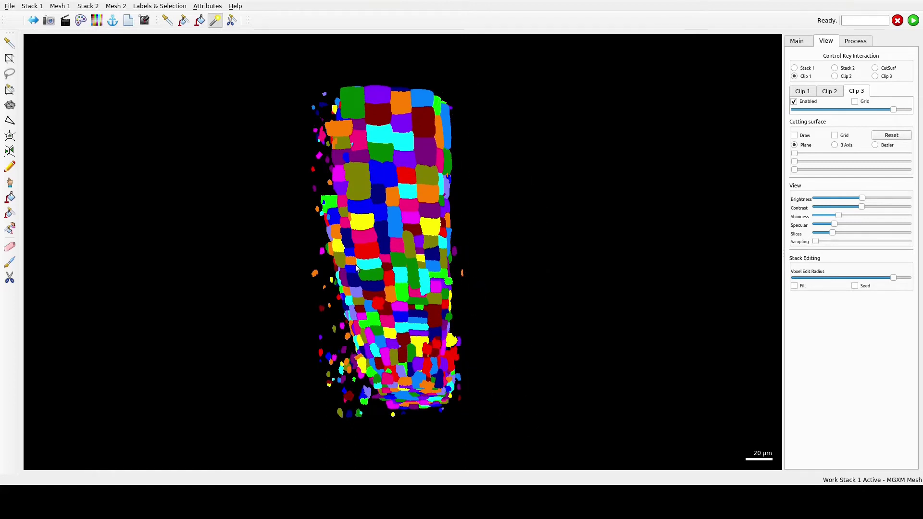
Erase the leftover fragments left of the root, rotating to check every side for strays.
{"action": "mouse_move", "coordinate": [357, 265]}
{"action": "left_mouse_down"}
{"action": "mouse_move", "coordinate": [237, 285]}
{"action": "mouse_move", "coordinate": [320, 266]}
{"action": "left_mouse_up"}
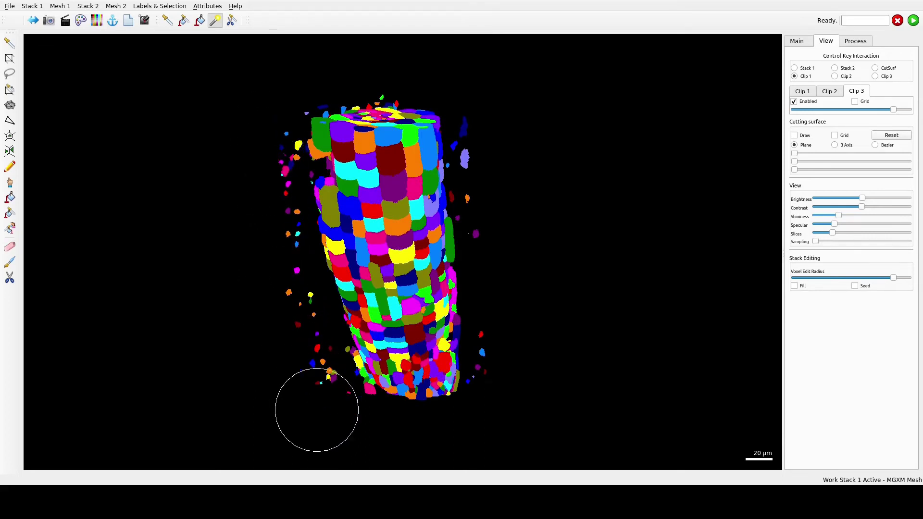
{"action": "mouse_move", "coordinate": [316, 406]}
{"action": "left_mouse_down"}
{"action": "mouse_move", "coordinate": [387, 204]}
{"action": "mouse_move", "coordinate": [362, 208]}
{"action": "mouse_move", "coordinate": [335, 211]}
{"action": "mouse_move", "coordinate": [783, 336]}
{"action": "mouse_move", "coordinate": [510, 249]}
{"action": "mouse_move", "coordinate": [521, 416]}
{"action": "left_mouse_up"}
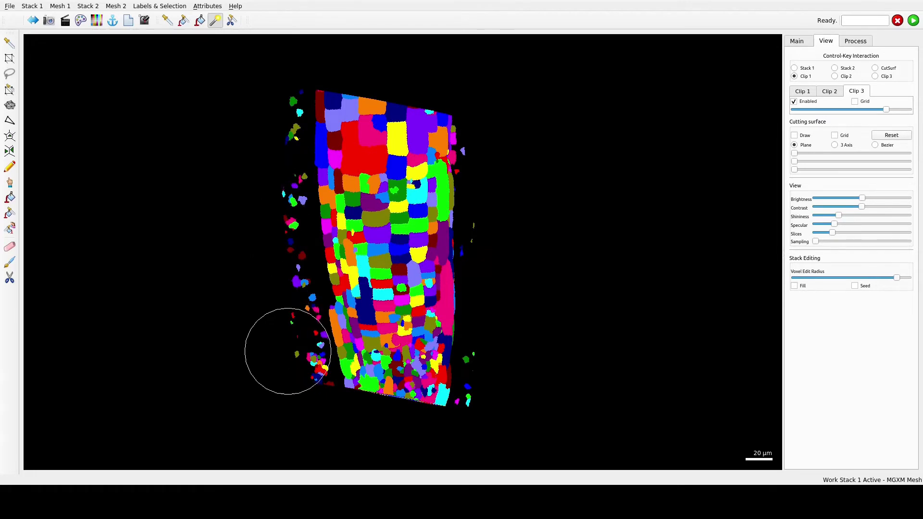
{"action": "left_click_drag", "start_coordinate": [295, 398], "coordinate": [495, 249], "text": "ctrl"}
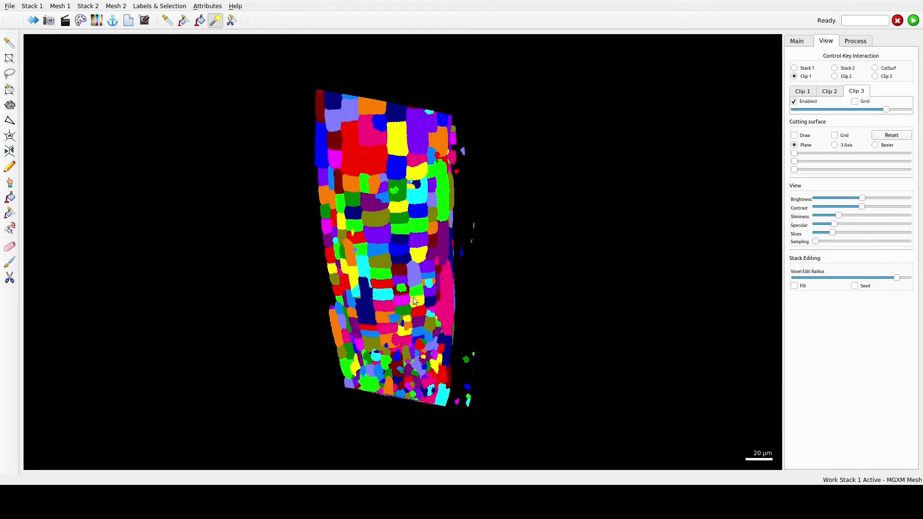
{"action": "mouse_move", "coordinate": [329, 244]}
{"action": "left_mouse_down"}
{"action": "mouse_move", "coordinate": [643, 260]}
{"action": "mouse_move", "coordinate": [377, 151]}
{"action": "mouse_move", "coordinate": [556, 345]}
{"action": "mouse_move", "coordinate": [424, 349]}
{"action": "mouse_move", "coordinate": [330, 402]}
{"action": "left_mouse_up"}
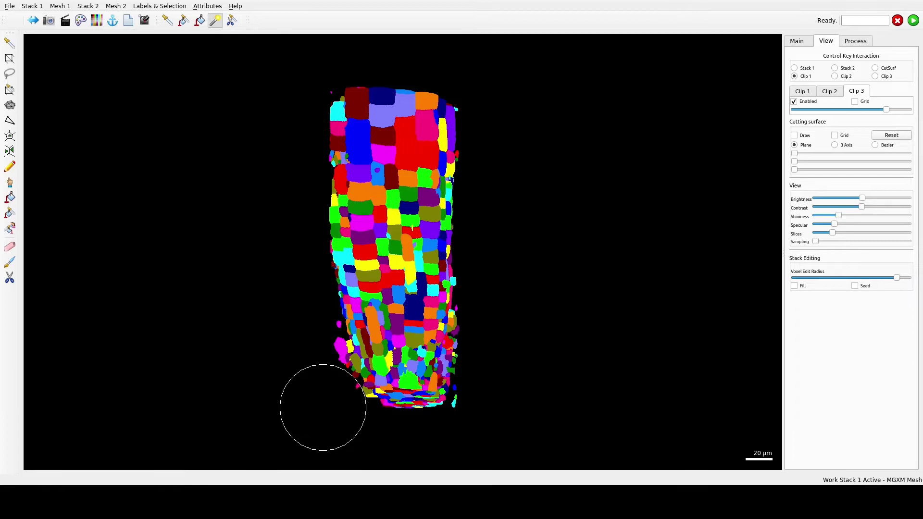
{"action": "mouse_move", "coordinate": [324, 408]}
{"action": "left_mouse_down"}
{"action": "mouse_move", "coordinate": [288, 332]}
{"action": "mouse_move", "coordinate": [200, 197]}
{"action": "left_mouse_up"}
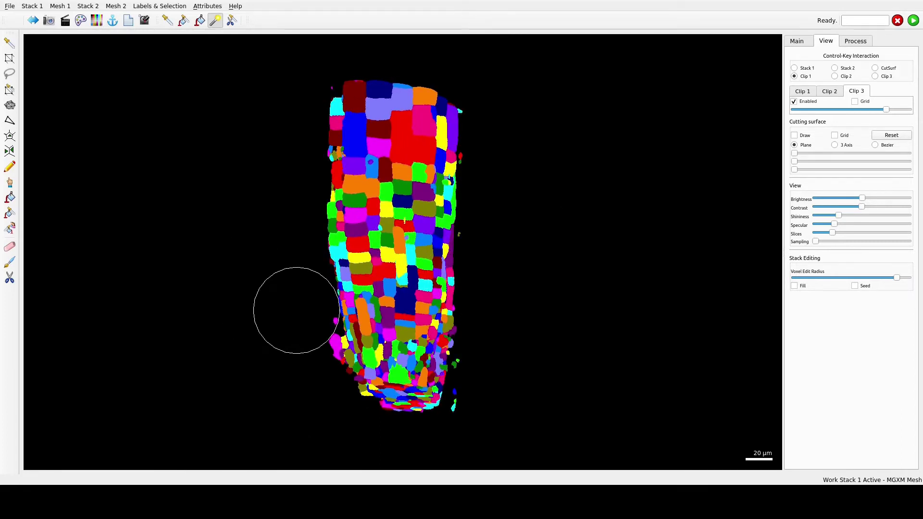
{"action": "mouse_move", "coordinate": [319, 208]}
{"action": "left_mouse_down"}
{"action": "mouse_move", "coordinate": [530, 150]}
{"action": "mouse_move", "coordinate": [244, 278]}
{"action": "mouse_move", "coordinate": [309, 134]}
{"action": "mouse_move", "coordinate": [680, 247]}
{"action": "mouse_move", "coordinate": [332, 189]}
{"action": "mouse_move", "coordinate": [366, 209]}
{"action": "left_mouse_up"}
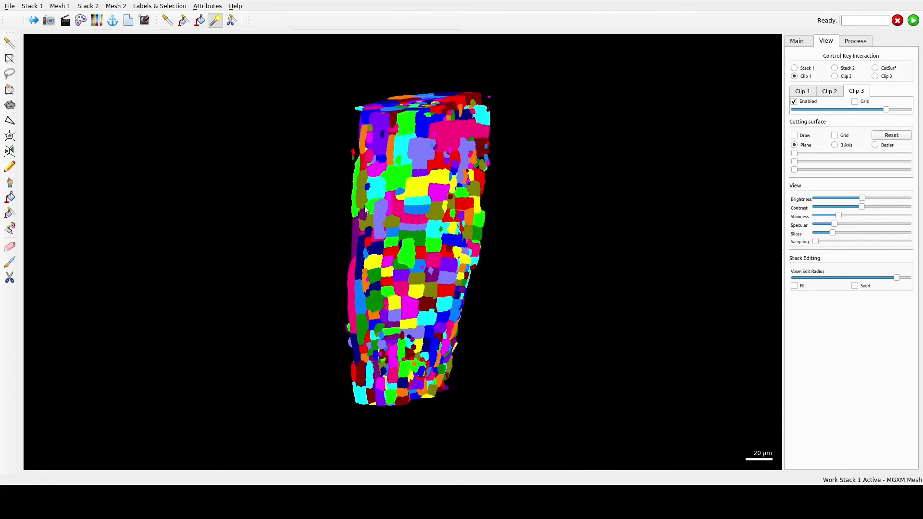
{"action": "left_click_drag", "start_coordinate": [312, 147], "coordinate": [480, 383]}
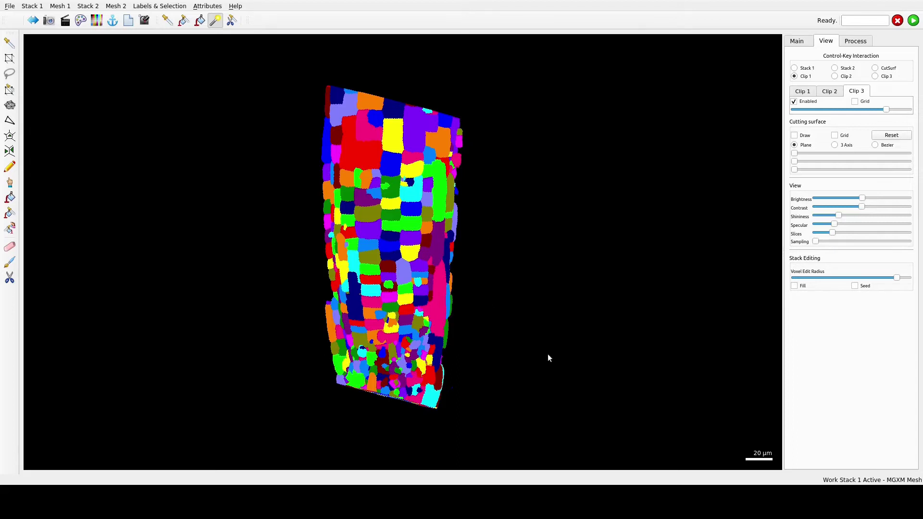
{"action": "scroll", "coordinate": [486, 428], "scroll_direction": "up", "scroll_amount": 2}
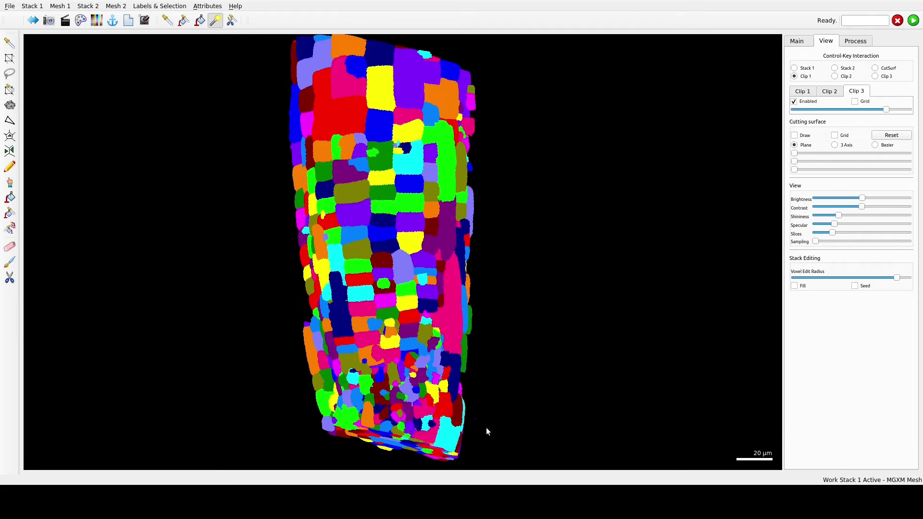
Zoom in on the root and enable Clip 3, widening it into a slab of cells.
{"action": "left_click", "coordinate": [167, 21]}
{"action": "scroll", "coordinate": [445, 186], "scroll_direction": "up", "scroll_amount": 5}
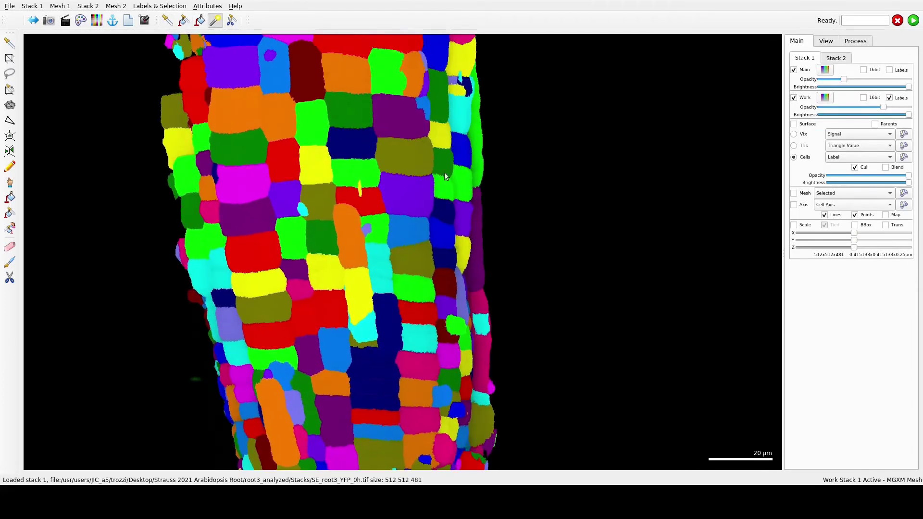
{"action": "left_click_drag", "start_coordinate": [444, 172], "coordinate": [424, 202]}
{"action": "left_click", "coordinate": [825, 41]}
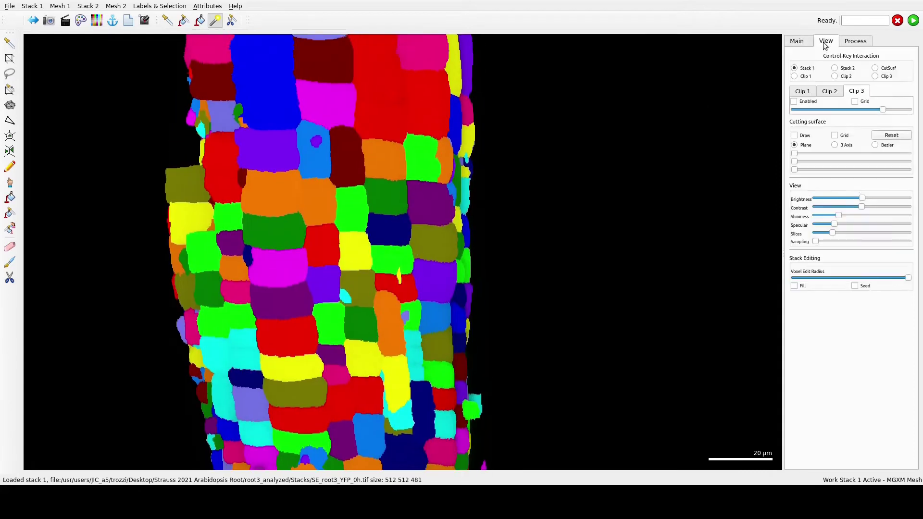
{"action": "left_click", "coordinate": [794, 101]}
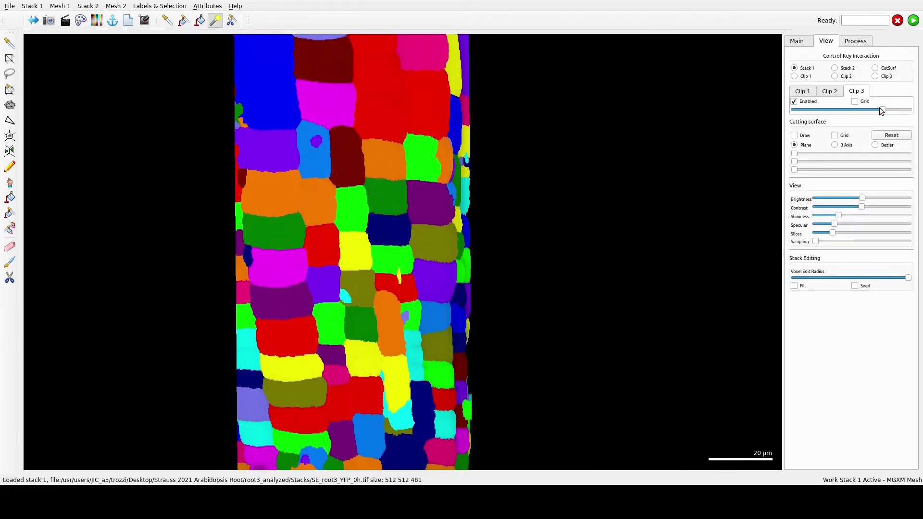
{"action": "mouse_move", "coordinate": [881, 111]}
{"action": "left_mouse_down"}
{"action": "mouse_move", "coordinate": [894, 110]}
{"action": "mouse_move", "coordinate": [868, 110]}
{"action": "mouse_move", "coordinate": [879, 111]}
{"action": "left_mouse_up"}
{"action": "left_click_drag", "start_coordinate": [433, 269], "coordinate": [378, 345]}
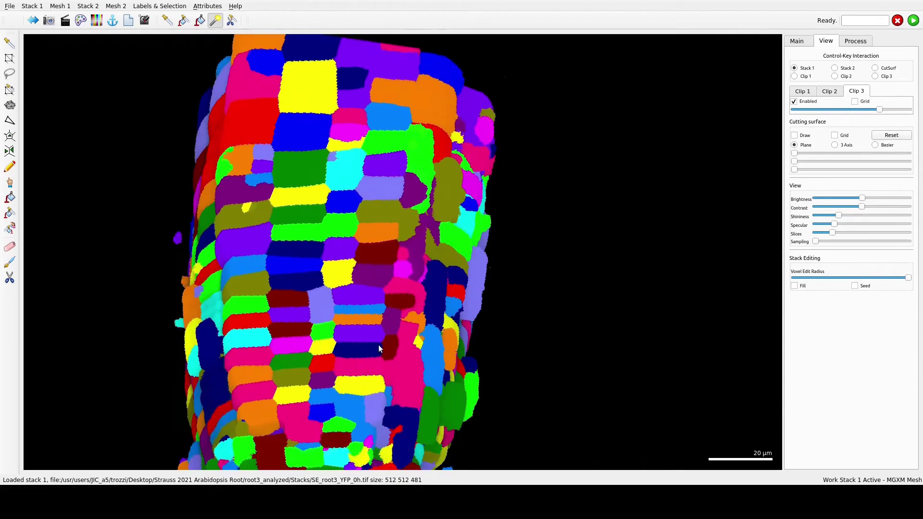
{"action": "left_click_drag", "start_coordinate": [880, 110], "coordinate": [899, 109]}
Tilt the clipped root and zoom in close on its cells.
{"action": "left_click_drag", "start_coordinate": [529, 250], "coordinate": [408, 110]}
{"action": "scroll", "coordinate": [394, 163], "scroll_direction": "up", "scroll_amount": 3}
{"action": "scroll", "coordinate": [469, 389], "scroll_direction": "up", "scroll_amount": 2}
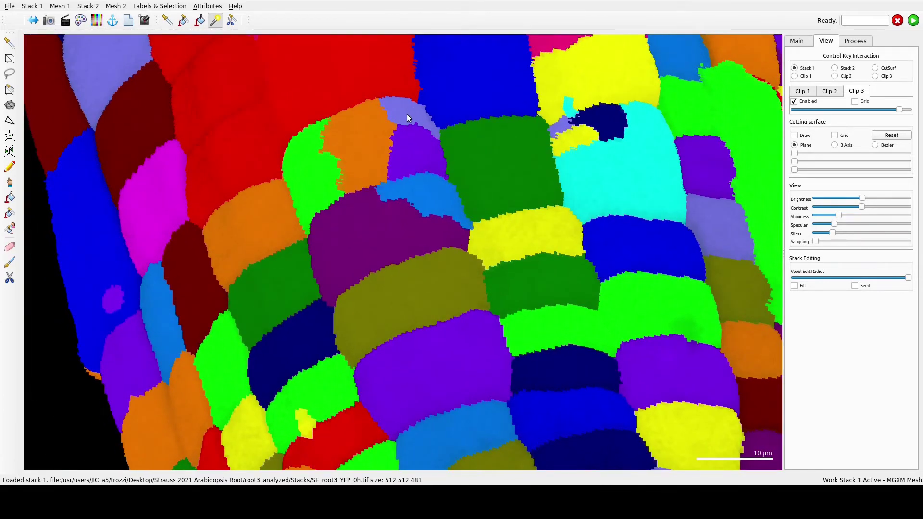
Pick the purple cell's label 4296 and fill the light-blue fragment with it.
{"action": "left_click", "coordinate": [167, 20]}
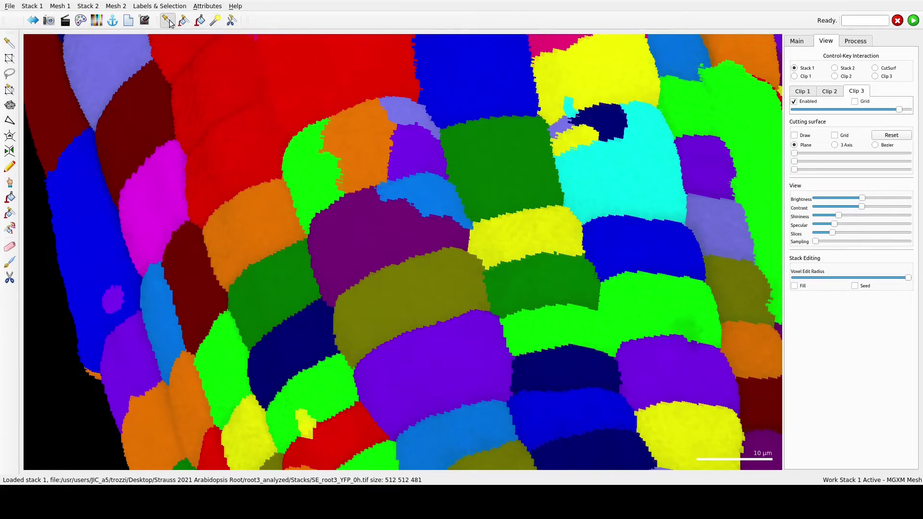
{"action": "left_click", "coordinate": [380, 232]}
{"action": "left_click", "coordinate": [199, 20]}
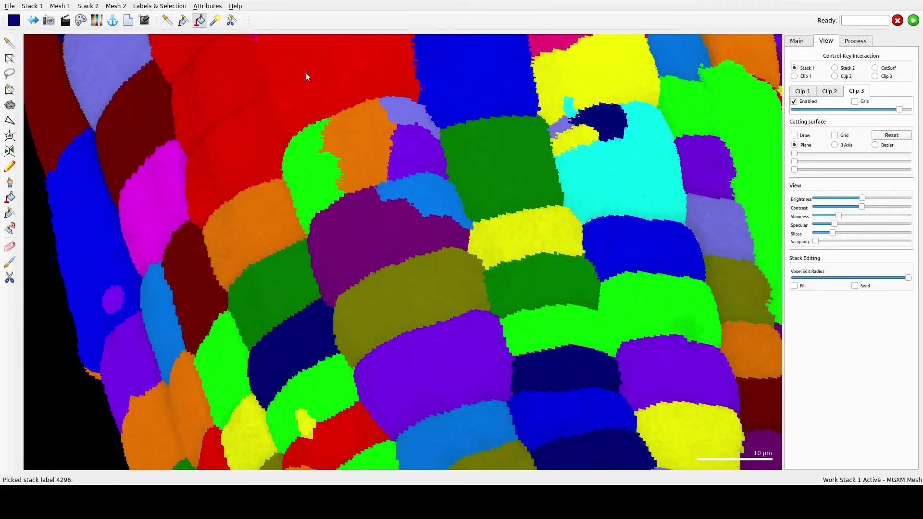
{"action": "left_click", "coordinate": [423, 196]}
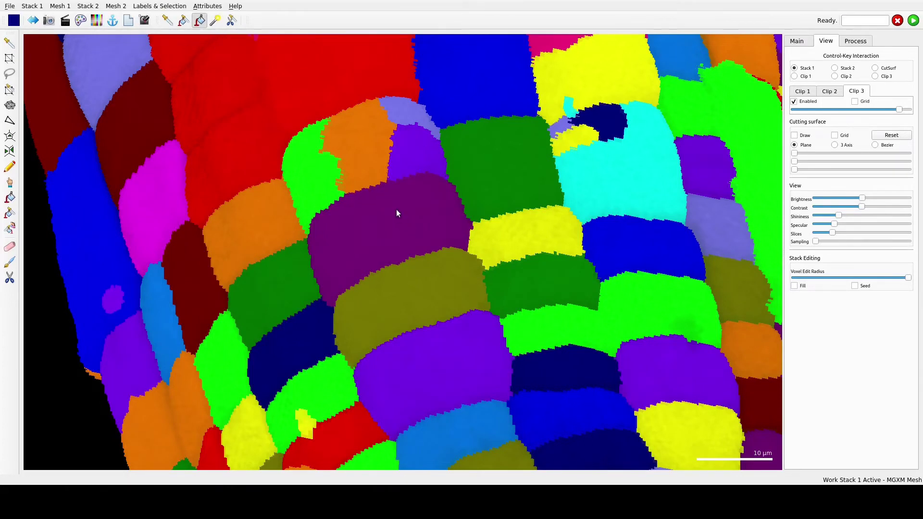
Pick the orange cell's label 1055 and merge the green and violet fragments into it.
{"action": "left_click", "coordinate": [168, 21]}
{"action": "left_click", "coordinate": [351, 150]}
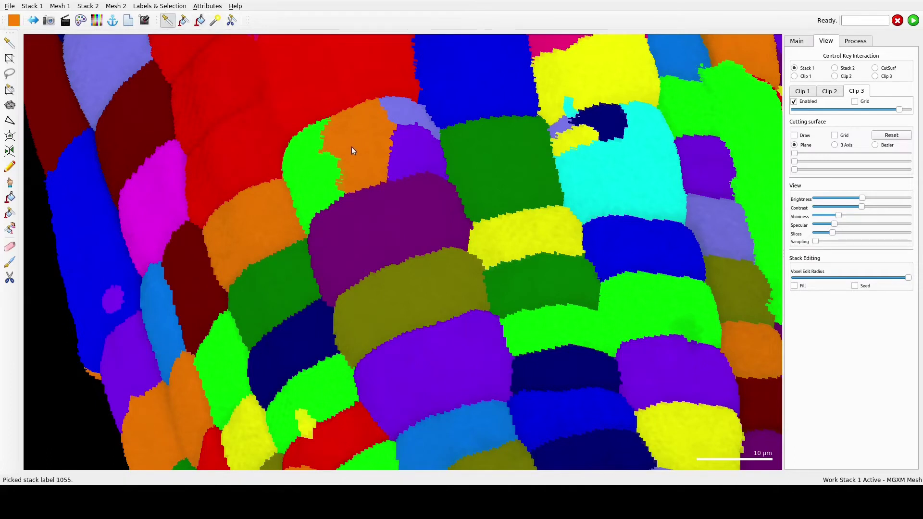
{"action": "left_click", "coordinate": [199, 20]}
{"action": "left_click", "coordinate": [323, 181]}
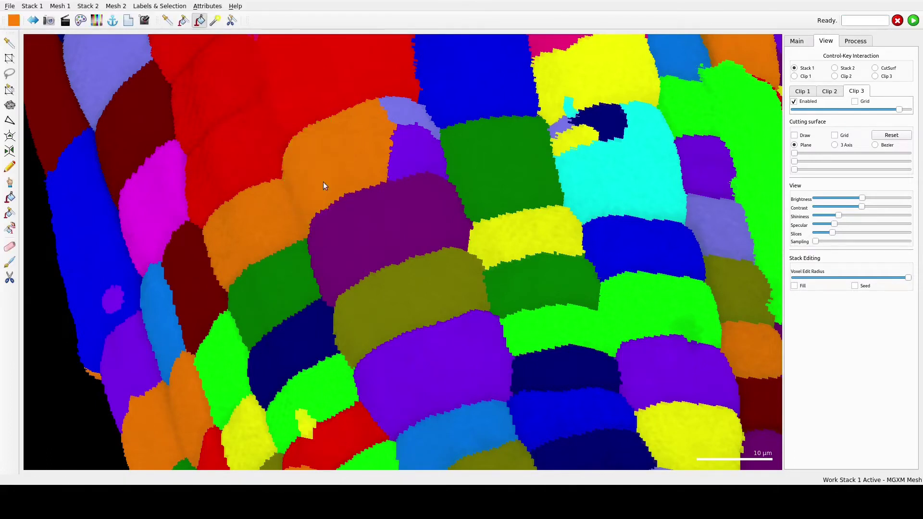
{"action": "left_click", "coordinate": [404, 146]}
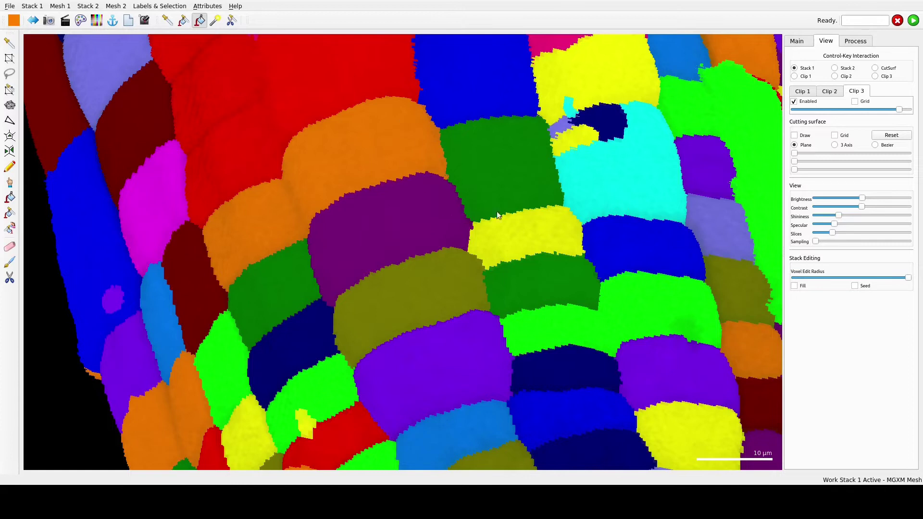
Pick the cyan cell's label 3621 and merge the navy, yellow and purple fragments into it.
{"action": "left_click_drag", "start_coordinate": [500, 214], "coordinate": [311, 187]}
{"action": "left_click", "coordinate": [167, 20]}
{"action": "left_click", "coordinate": [497, 171]}
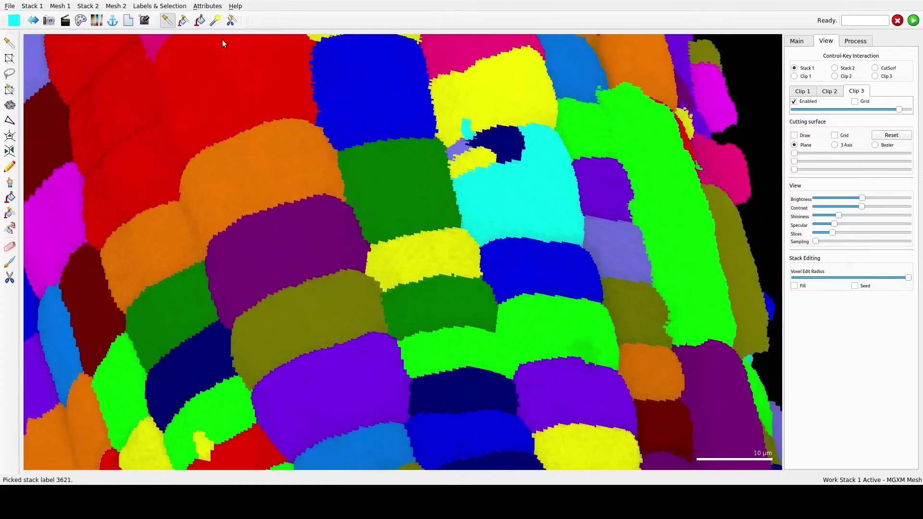
{"action": "left_click", "coordinate": [199, 20]}
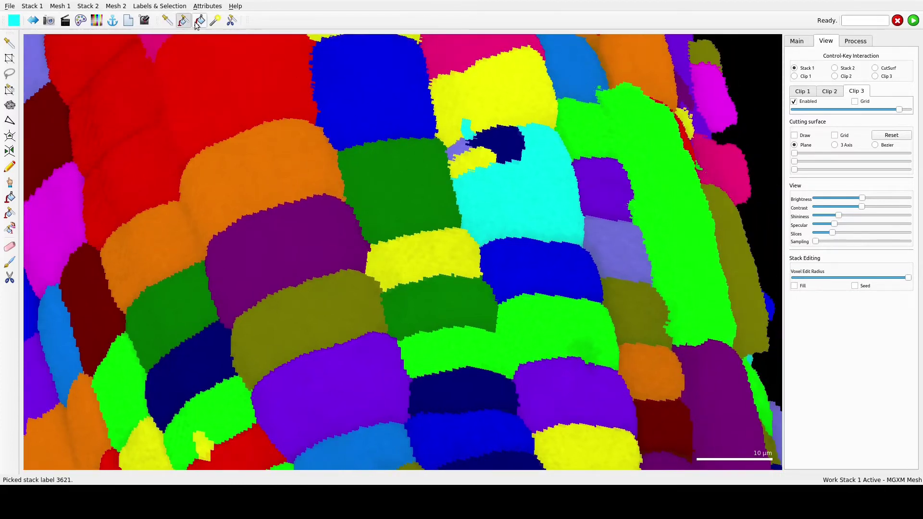
{"action": "left_click", "coordinate": [481, 147]}
{"action": "left_click", "coordinate": [459, 148]}
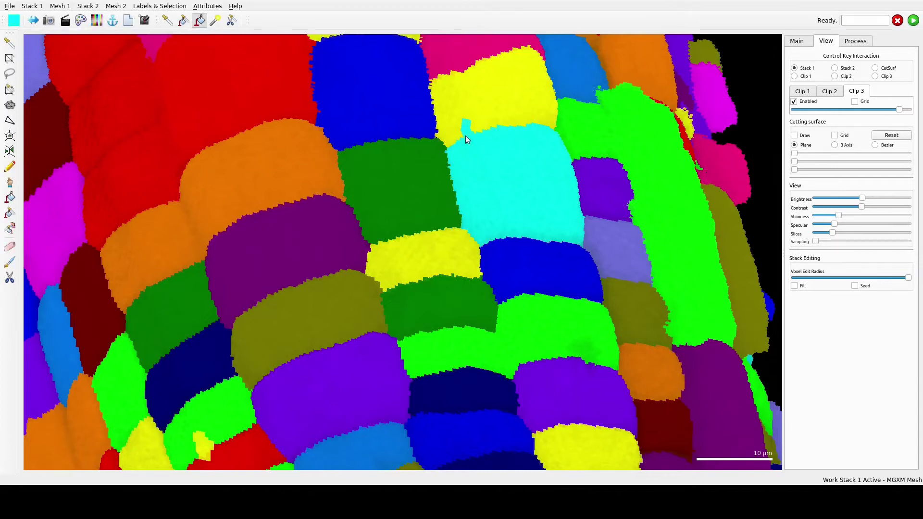
{"action": "left_click", "coordinate": [232, 20]}
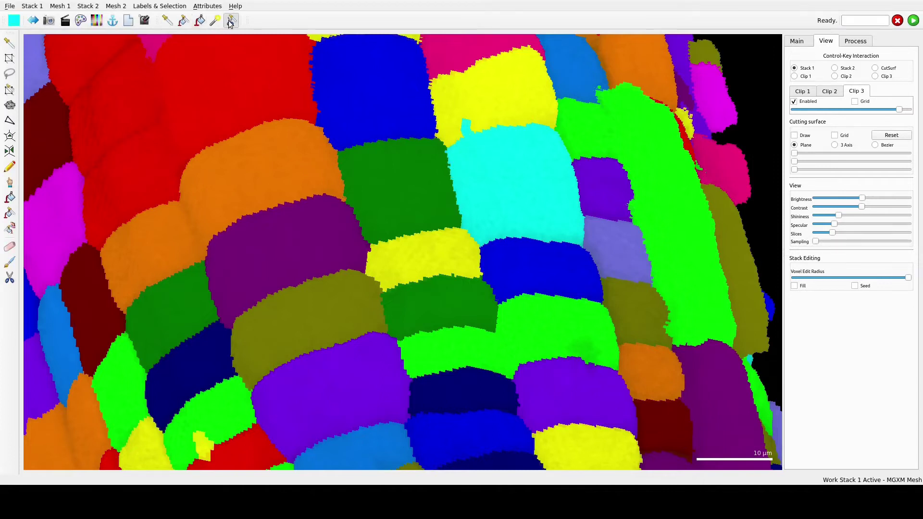
{"action": "left_click", "coordinate": [466, 125]}
Fill more stray fragments, small green, red and blue cells, and a maroon hole with neighbouring labels.
{"action": "left_click_drag", "start_coordinate": [622, 282], "coordinate": [676, 301]}
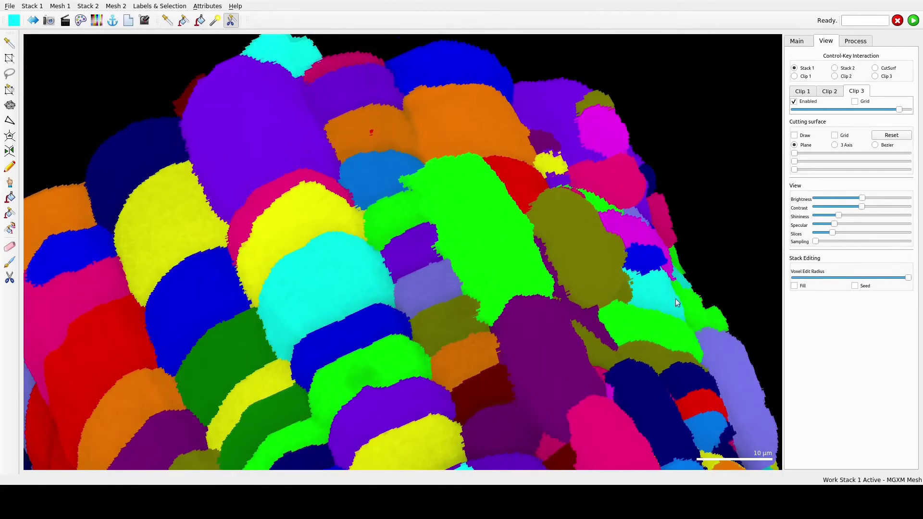
{"action": "left_click_drag", "start_coordinate": [615, 382], "coordinate": [518, 212]}
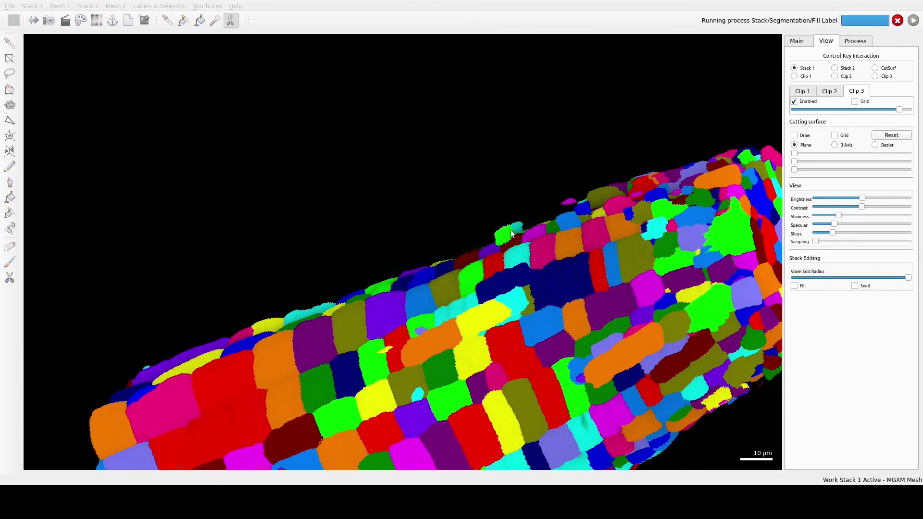
{"action": "left_click_drag", "start_coordinate": [377, 381], "coordinate": [417, 219]}
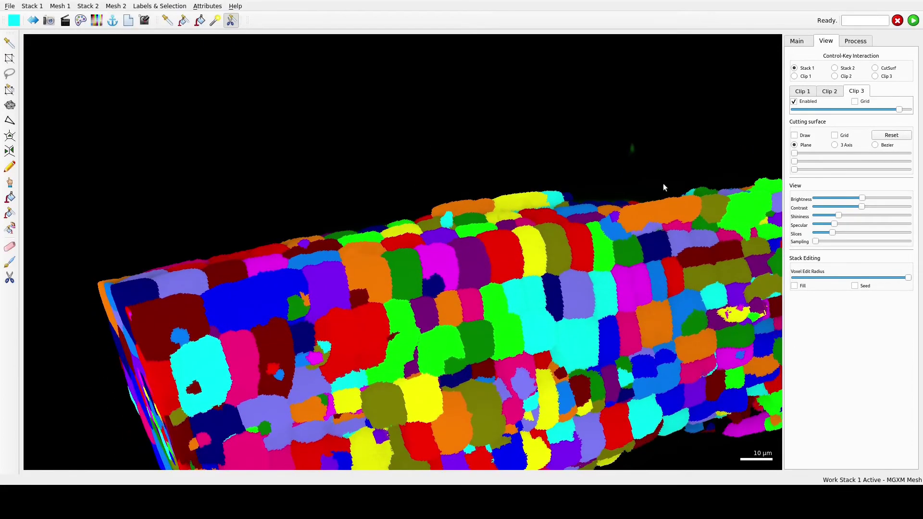
{"action": "left_click_drag", "start_coordinate": [278, 324], "coordinate": [308, 234]}
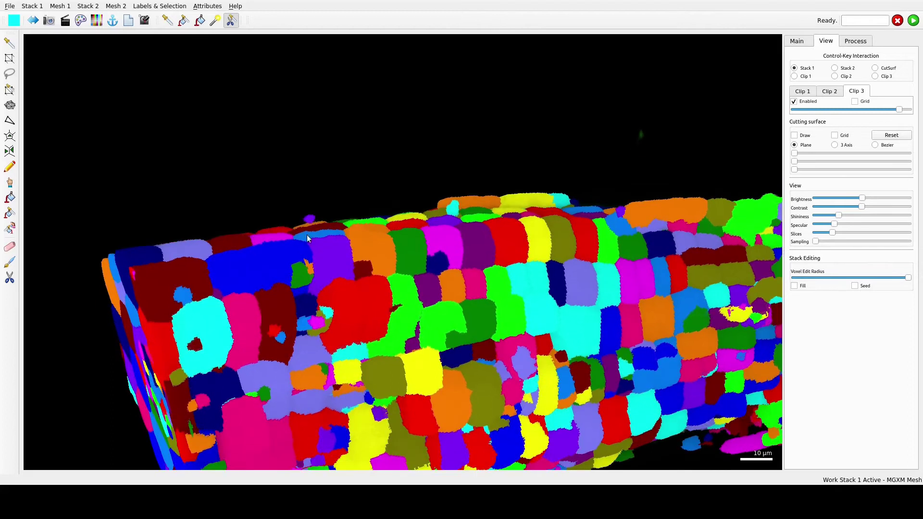
{"action": "left_click", "coordinate": [308, 220], "text": "alt"}
{"action": "left_click", "coordinate": [186, 297], "text": "alt"}
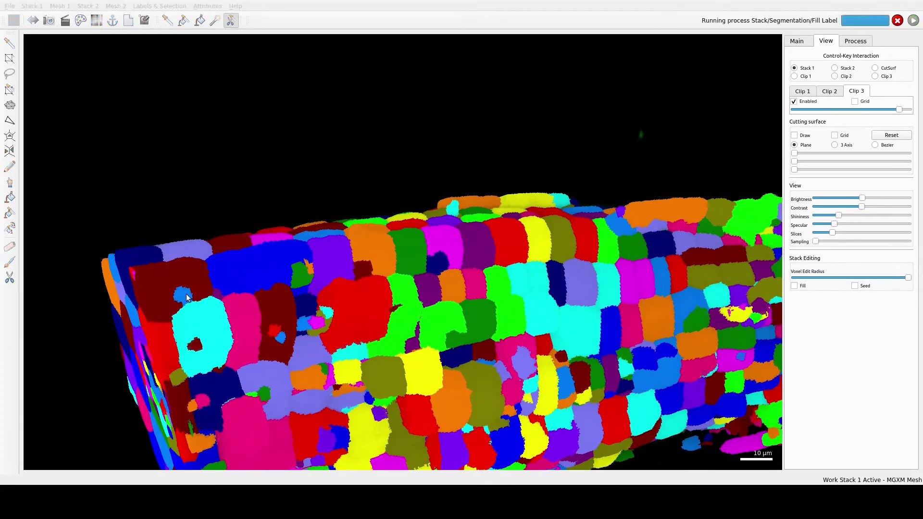
{"action": "left_click", "coordinate": [304, 277], "text": "alt"}
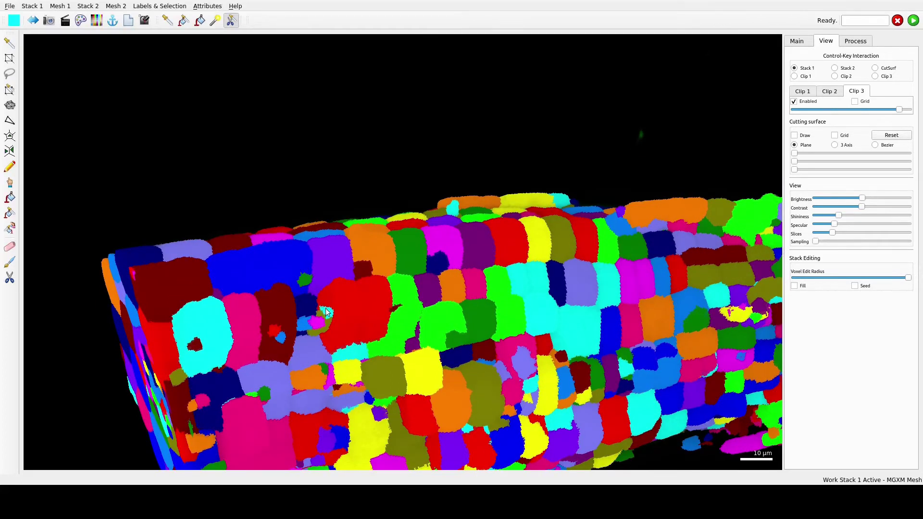
{"action": "left_click", "coordinate": [305, 280], "text": "alt"}
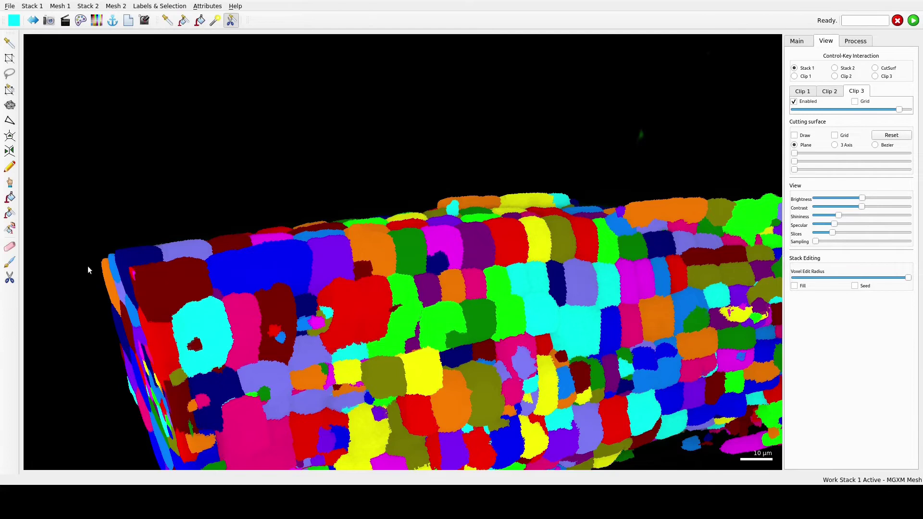
{"action": "left_click", "coordinate": [274, 331], "text": "alt"}
{"action": "left_click", "coordinate": [196, 345], "text": "alt"}
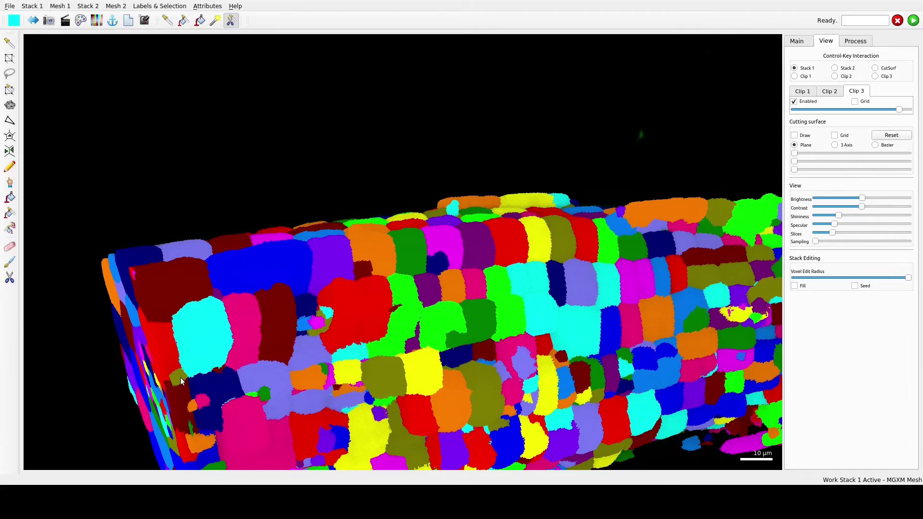
Rotate the cell block to inspect its top face and then view the root upright.
{"action": "left_click_drag", "start_coordinate": [537, 321], "coordinate": [782, 341]}
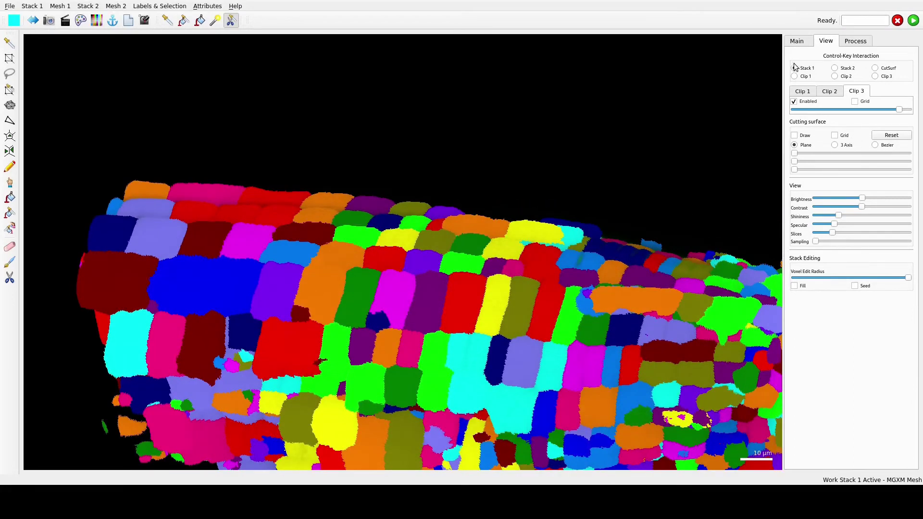
{"action": "left_click", "coordinate": [797, 42]}
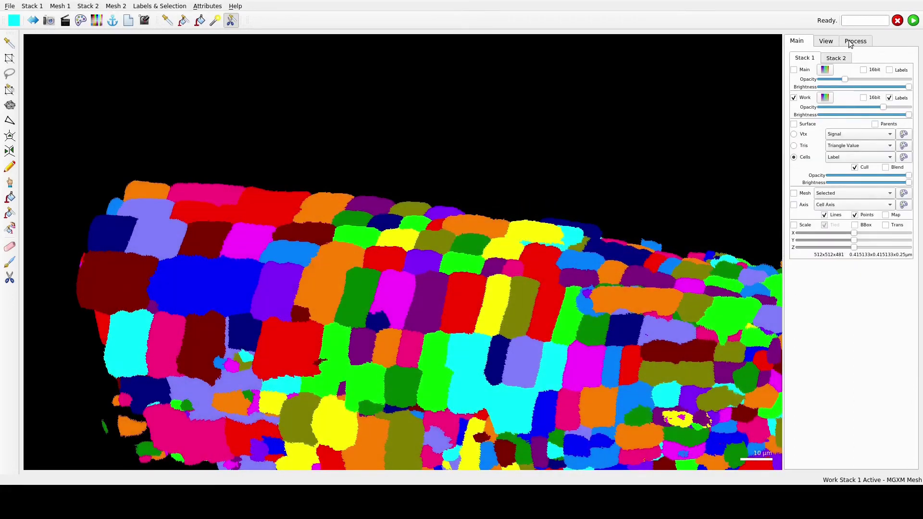
{"action": "left_click", "coordinate": [853, 42]}
{"action": "left_click", "coordinate": [803, 41]}
{"action": "left_click_drag", "start_coordinate": [758, 170], "coordinate": [487, 371]}
{"action": "left_click_drag", "start_coordinate": [448, 294], "coordinate": [537, 294]}
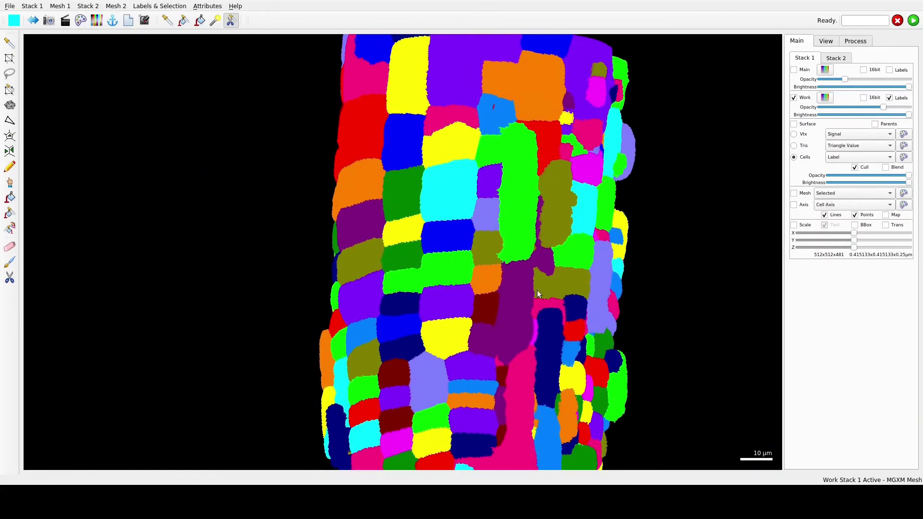
Shift the Clip 3 plane to reveal other cells and view the root's full length.
{"action": "left_click", "coordinate": [851, 42]}
{"action": "left_click", "coordinate": [826, 41]}
{"action": "left_click_drag", "start_coordinate": [899, 111], "coordinate": [878, 111]}
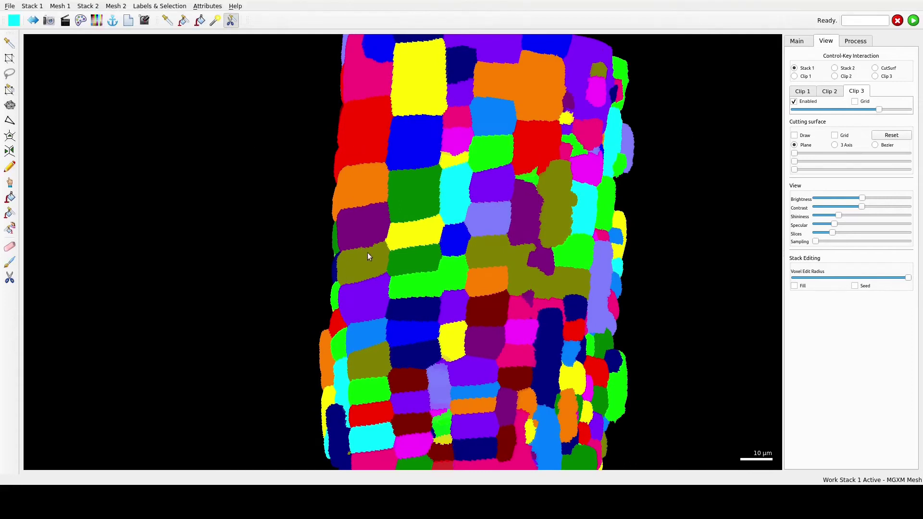
{"action": "left_click_drag", "start_coordinate": [876, 108], "coordinate": [893, 100]}
{"action": "scroll", "coordinate": [399, 108], "scroll_direction": "down", "scroll_amount": 5}
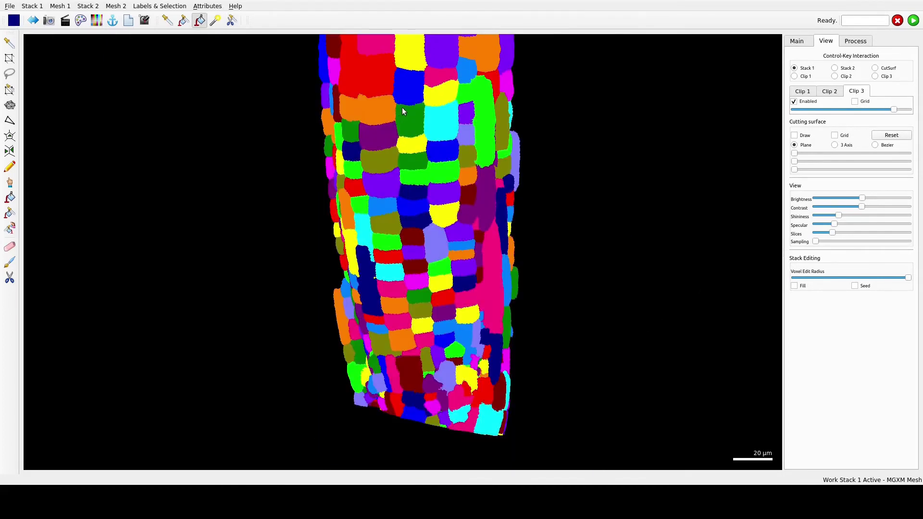
{"action": "left_click_drag", "start_coordinate": [402, 108], "coordinate": [437, 199]}
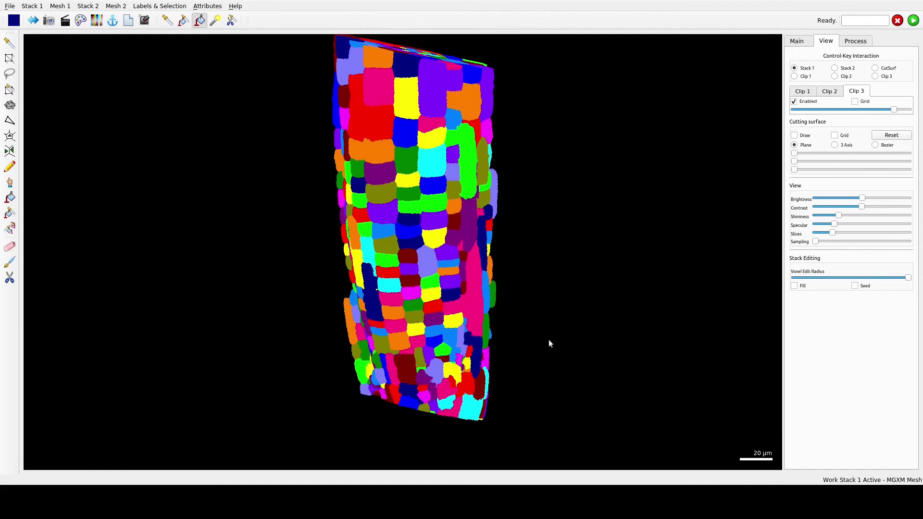
Save the work stack as SE_root3_YFP_0h-CNN-segmented-corrected.tif.
{"action": "left_click", "coordinate": [32, 6]}
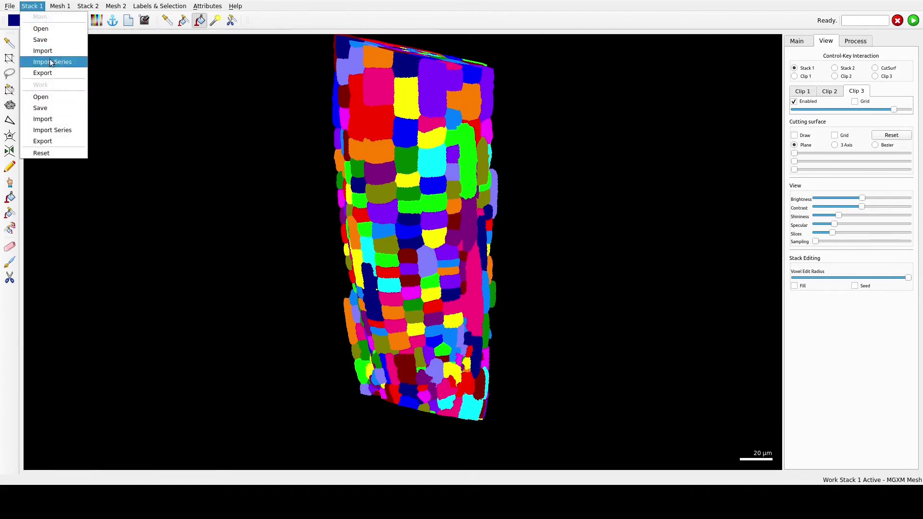
{"action": "left_click", "coordinate": [55, 105]}
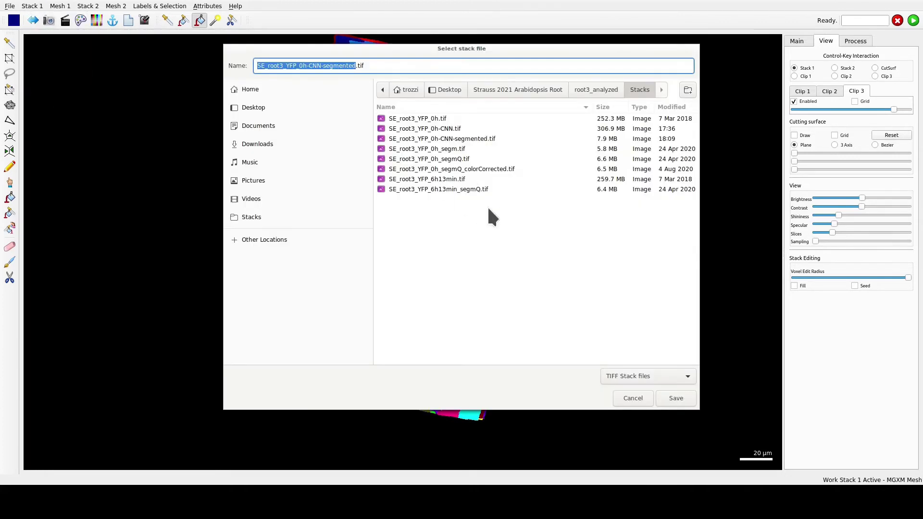
{"action": "left_click", "coordinate": [355, 66]}
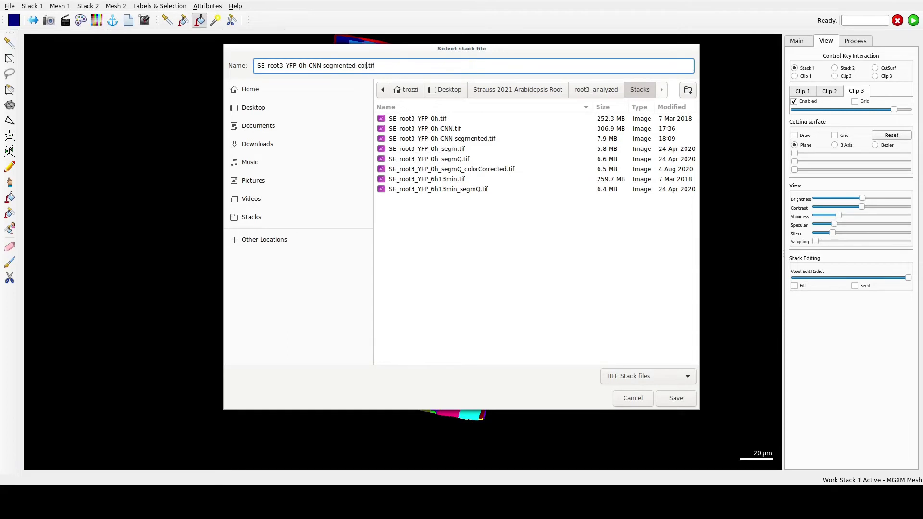
{"action": "type", "text": "-corrected"}
{"action": "key", "text": "Return"}
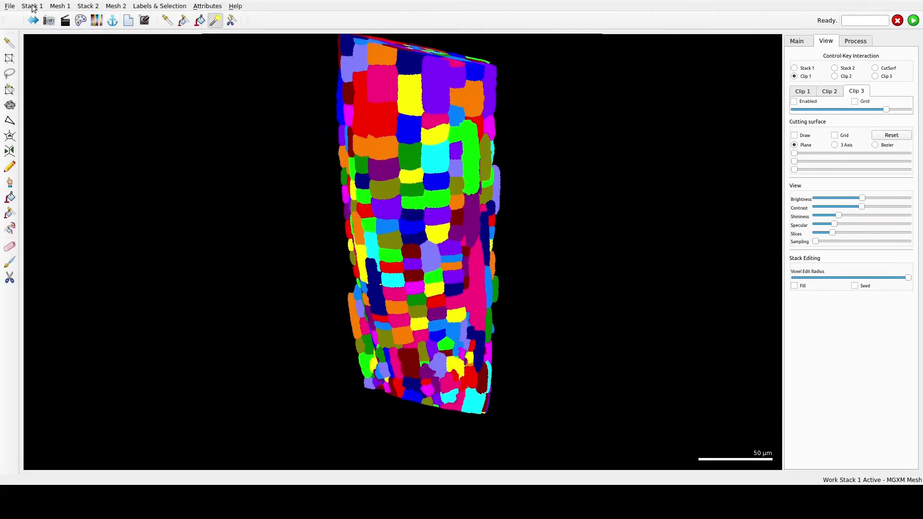
Open the SE_root3_YFP_0h-CNN.tif stack and lower Main opacity to fade the raw signal.
{"action": "left_click", "coordinate": [32, 6]}
{"action": "left_click", "coordinate": [38, 28]}
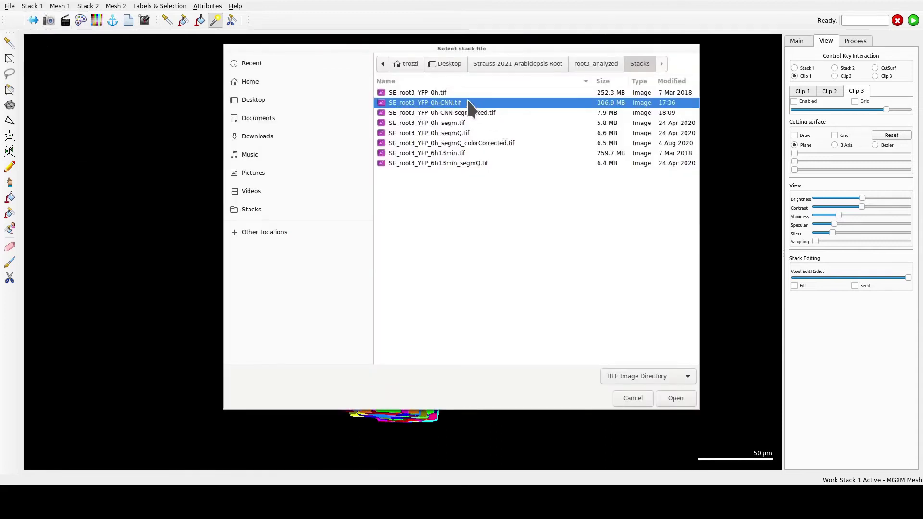
{"action": "left_click", "coordinate": [682, 402]}
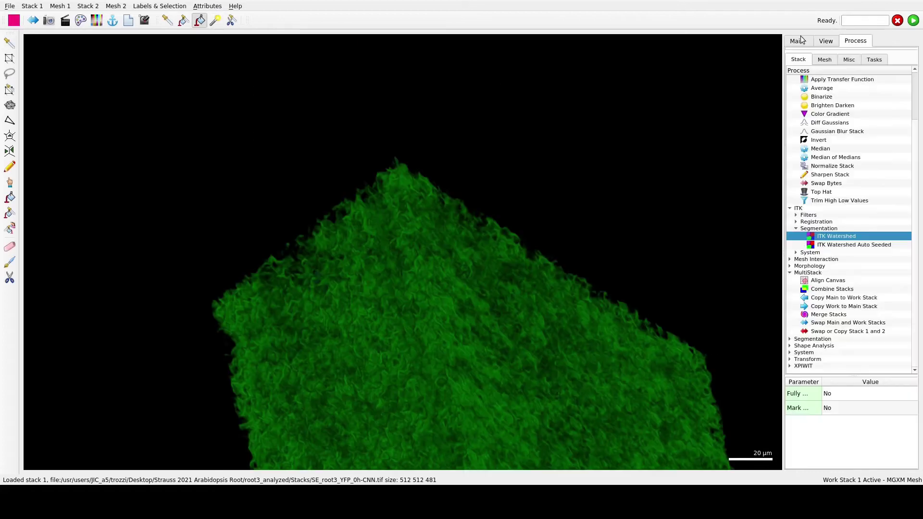
{"action": "left_click", "coordinate": [797, 41]}
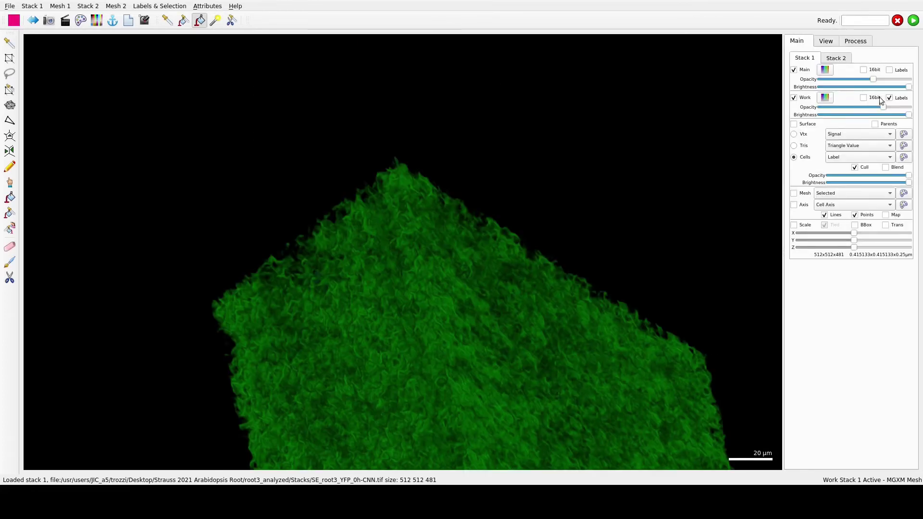
{"action": "left_click_drag", "start_coordinate": [870, 80], "coordinate": [835, 85]}
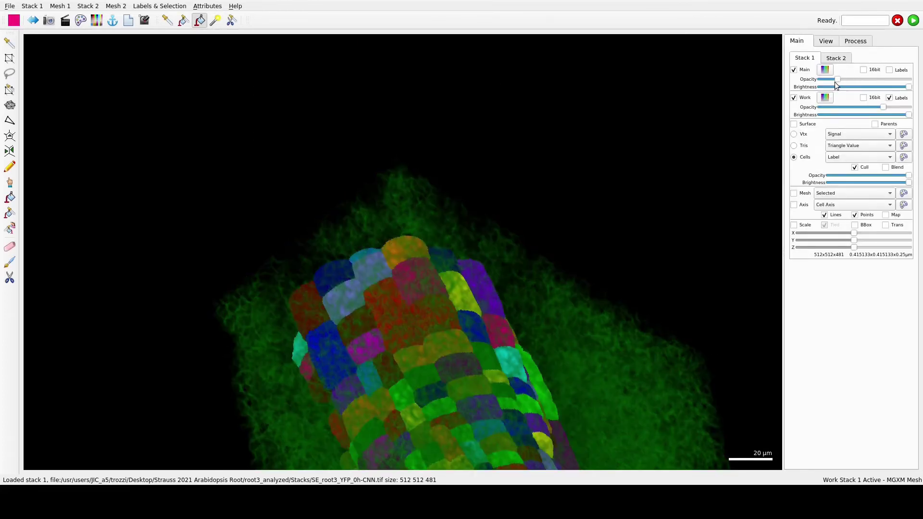
{"action": "left_click_drag", "start_coordinate": [673, 298], "coordinate": [553, 313]}
Swap Clip 3 for Clip 2, set its plane, and zoom in on the root's cross-section.
{"action": "left_click", "coordinate": [826, 42]}
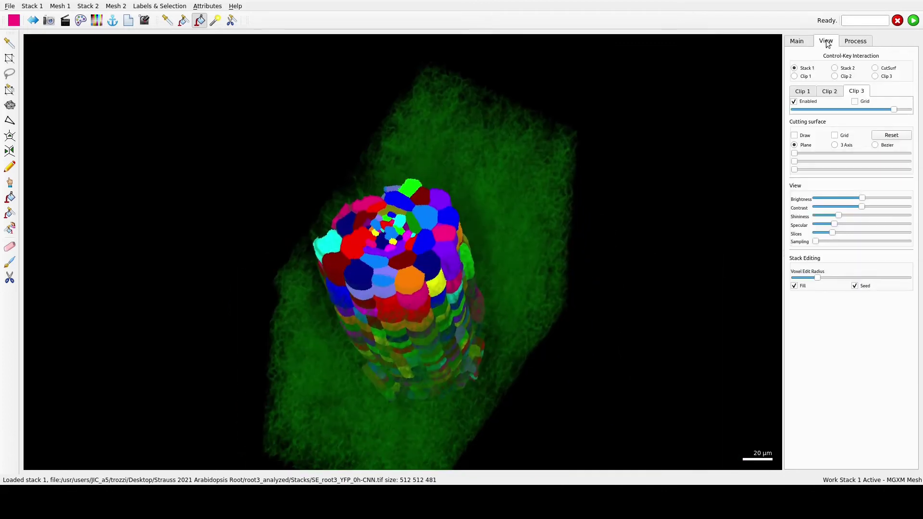
{"action": "left_click", "coordinate": [796, 102]}
{"action": "left_click", "coordinate": [829, 91]}
{"action": "left_click", "coordinate": [794, 101]}
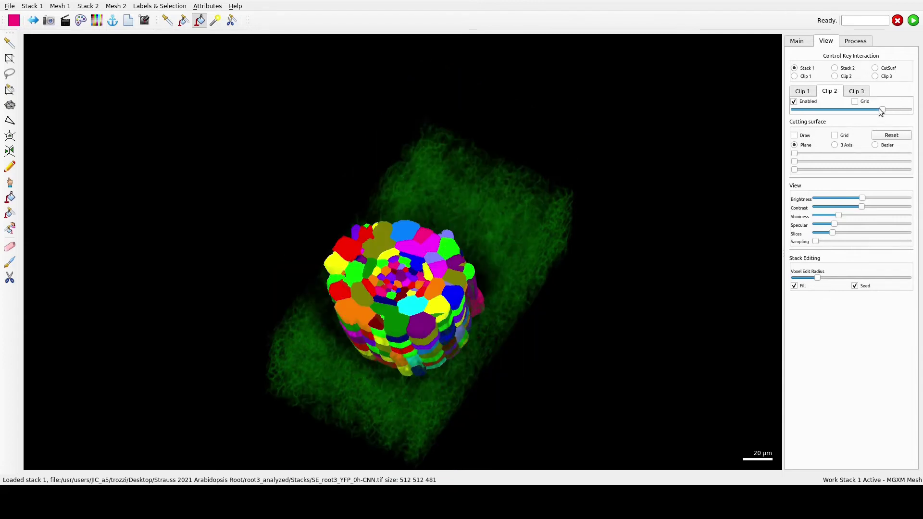
{"action": "mouse_move", "coordinate": [880, 110]}
{"action": "left_mouse_down"}
{"action": "mouse_move", "coordinate": [901, 110]}
{"action": "mouse_move", "coordinate": [884, 110]}
{"action": "left_mouse_up"}
{"action": "left_click_drag", "start_coordinate": [634, 384], "coordinate": [550, 397]}
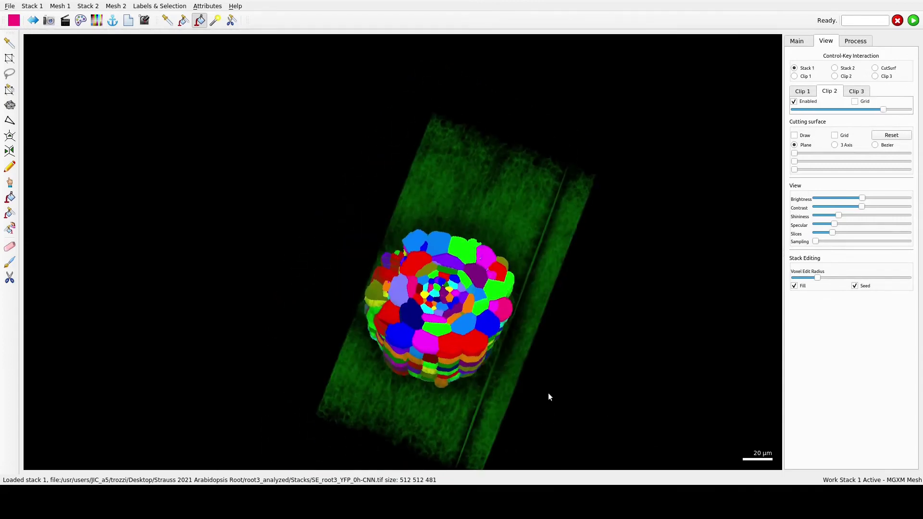
{"action": "right_click_drag", "start_coordinate": [549, 394], "coordinate": [408, 269]}
{"action": "scroll", "coordinate": [408, 269], "scroll_direction": "up", "scroll_amount": 3}
{"action": "scroll", "coordinate": [463, 323], "scroll_direction": "up", "scroll_amount": 3}
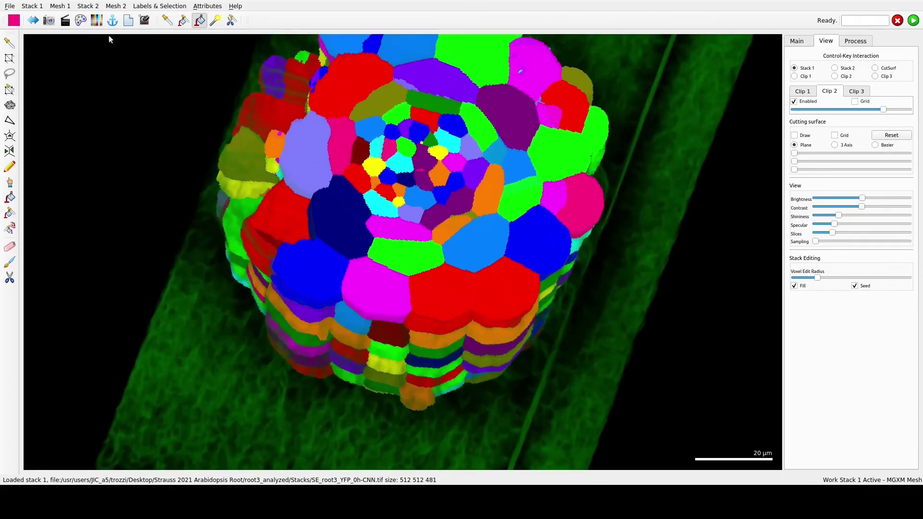
{"action": "scroll", "coordinate": [407, 305], "scroll_direction": "up", "scroll_amount": 1}
{"action": "scroll", "coordinate": [407, 302], "scroll_direction": "up", "scroll_amount": 2}
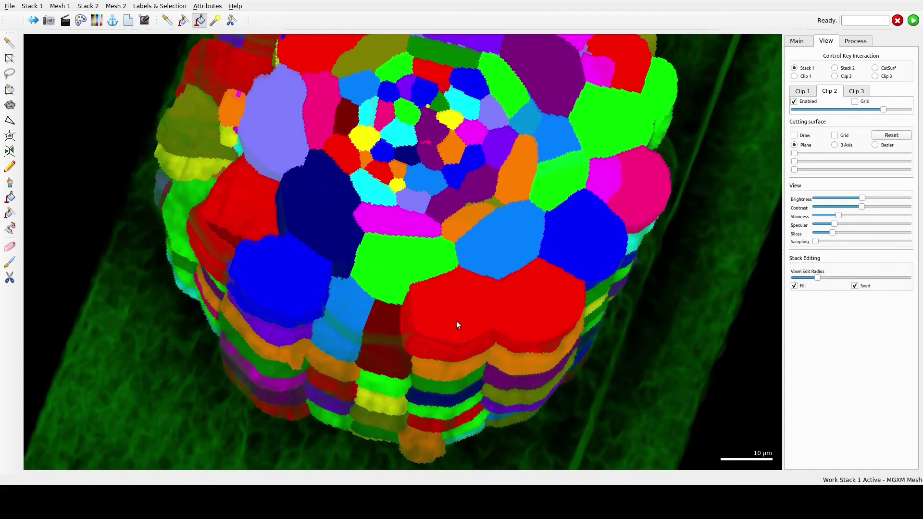
Restore Main opacity and, with Fill on, place seeds in the two mislabelled cells.
{"action": "left_click", "coordinate": [857, 41]}
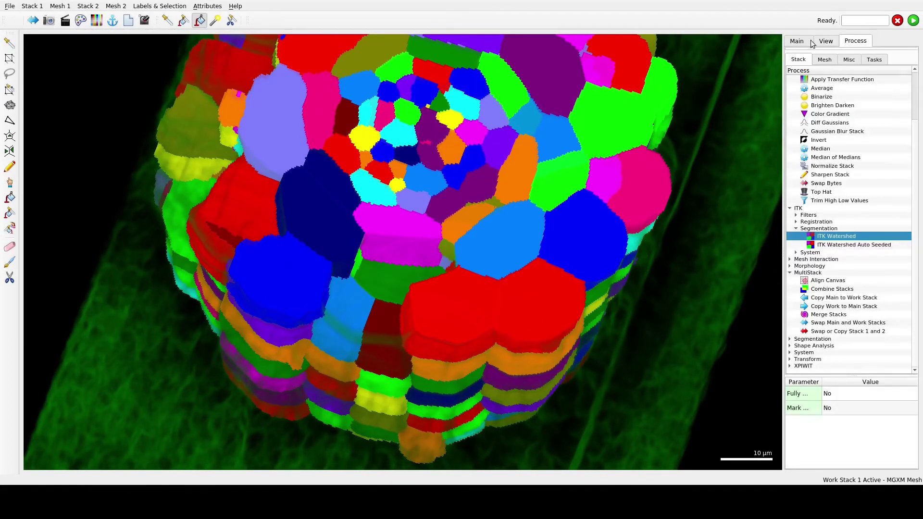
{"action": "left_click", "coordinate": [810, 41]}
{"action": "left_click_drag", "start_coordinate": [838, 83], "coordinate": [864, 85]}
{"action": "left_click_drag", "start_coordinate": [440, 320], "coordinate": [433, 303]}
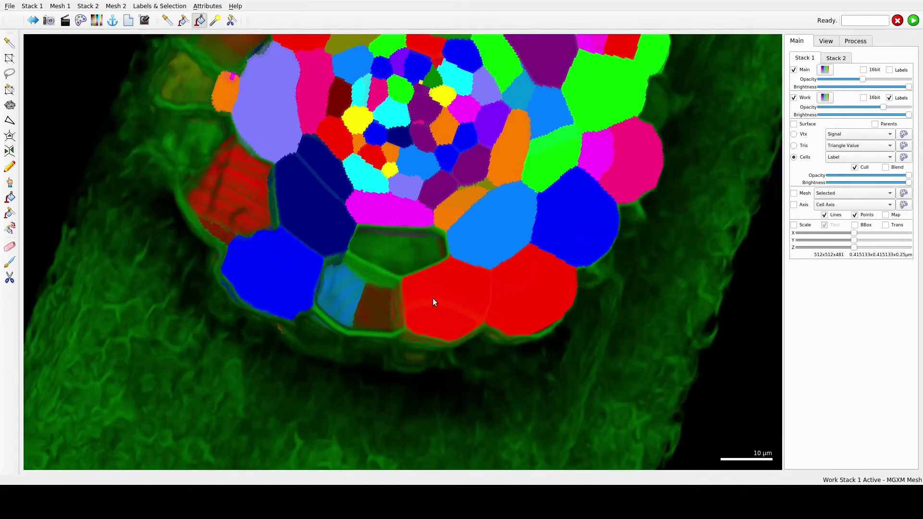
{"action": "left_click", "coordinate": [215, 22]}
{"action": "left_click", "coordinate": [827, 40]}
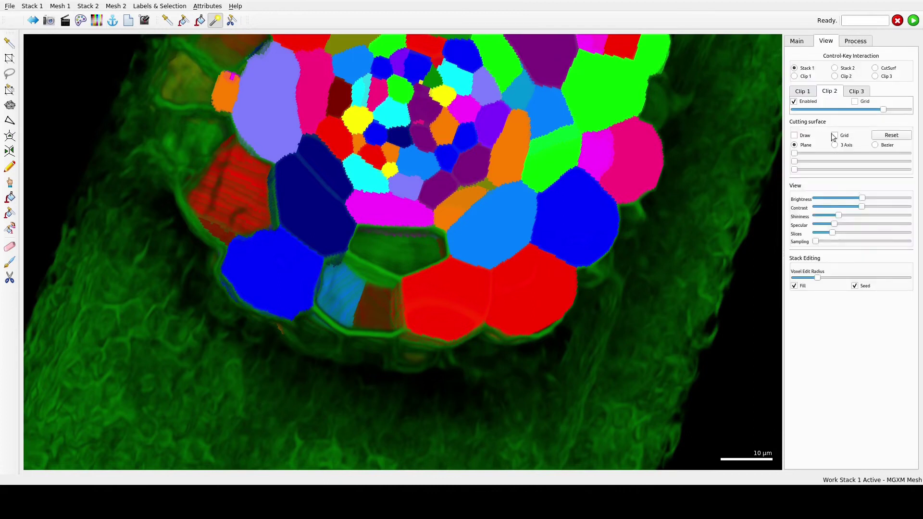
{"action": "left_click", "coordinate": [795, 286]}
{"action": "left_click", "coordinate": [400, 254]}
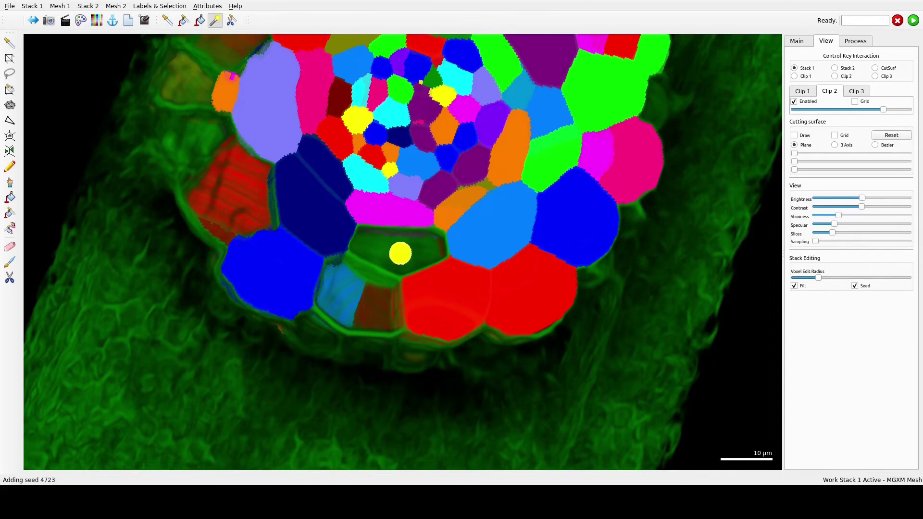
{"action": "left_click", "coordinate": [365, 301]}
Run ITK Watershed from the new seeds and fill the region with its label.
{"action": "left_click", "coordinate": [856, 42]}
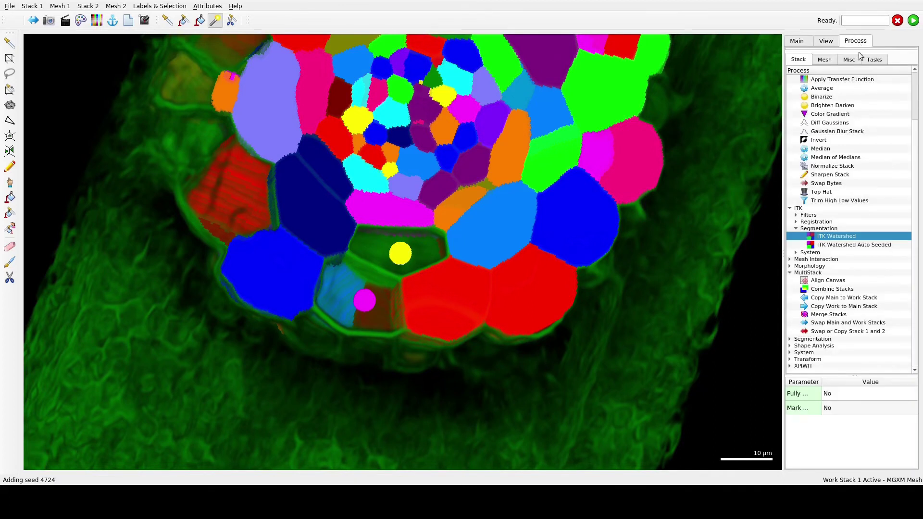
{"action": "double_click", "coordinate": [850, 240]}
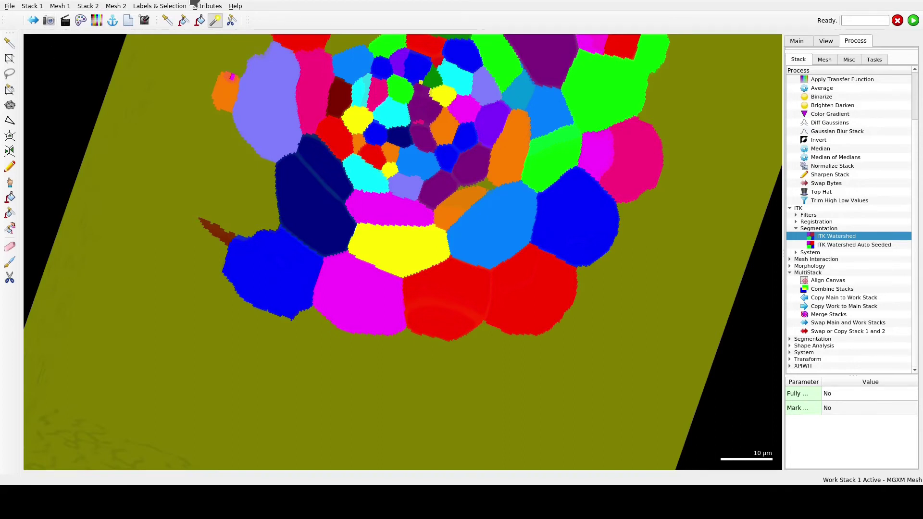
{"action": "left_click", "coordinate": [231, 20]}
{"action": "left_click", "coordinate": [244, 409], "text": "alt"}
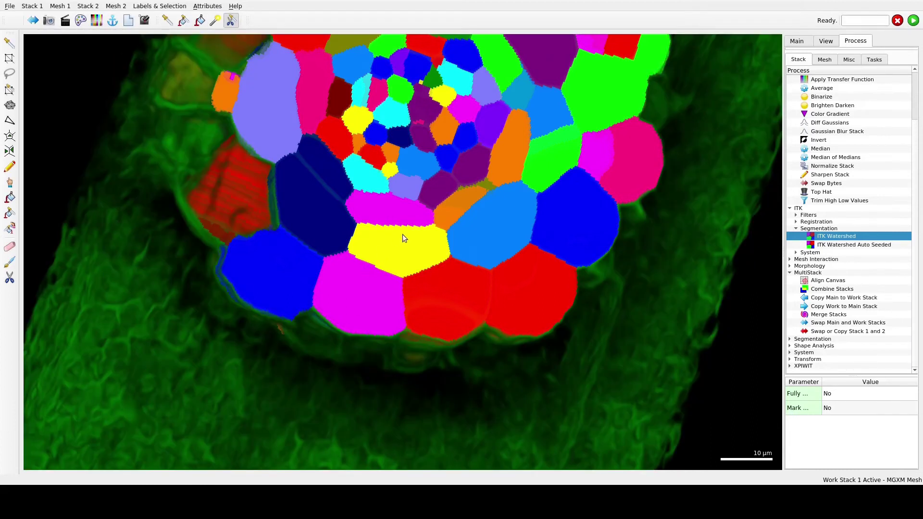
Push Clip 2 deeper into the stack, then disable the second clipping plane.
{"action": "scroll", "coordinate": [371, 283], "scroll_direction": "down", "scroll_amount": 3}
{"action": "left_click_drag", "start_coordinate": [557, 300], "coordinate": [821, 48]}
{"action": "left_click", "coordinate": [821, 43]}
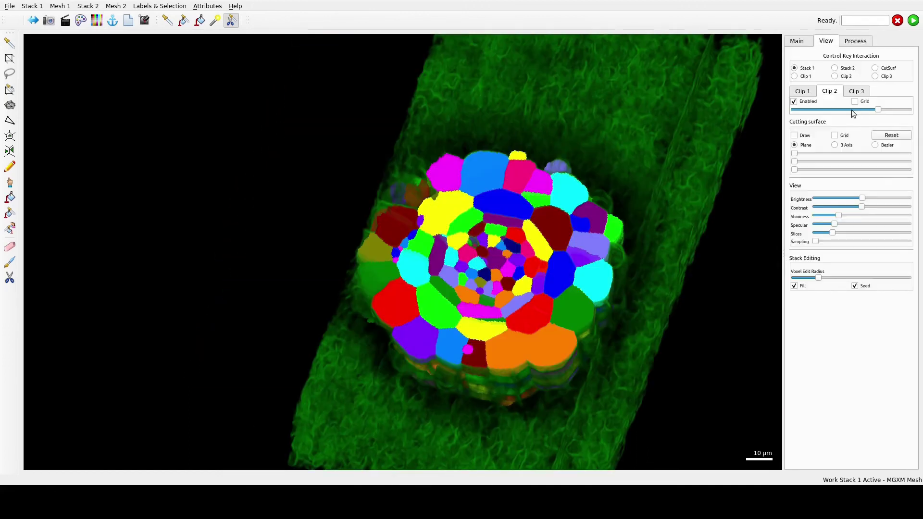
{"action": "left_click_drag", "start_coordinate": [881, 110], "coordinate": [909, 109]}
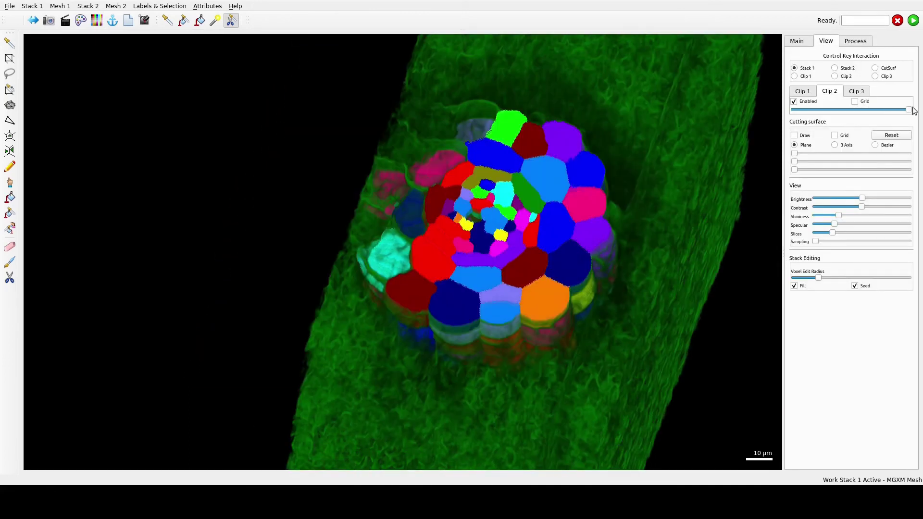
{"action": "left_click", "coordinate": [794, 101]}
Hide the raw green signal so only the whole root's labelled cells show.
{"action": "left_click_drag", "start_coordinate": [601, 158], "coordinate": [703, 37]}
{"action": "left_click", "coordinate": [796, 42]}
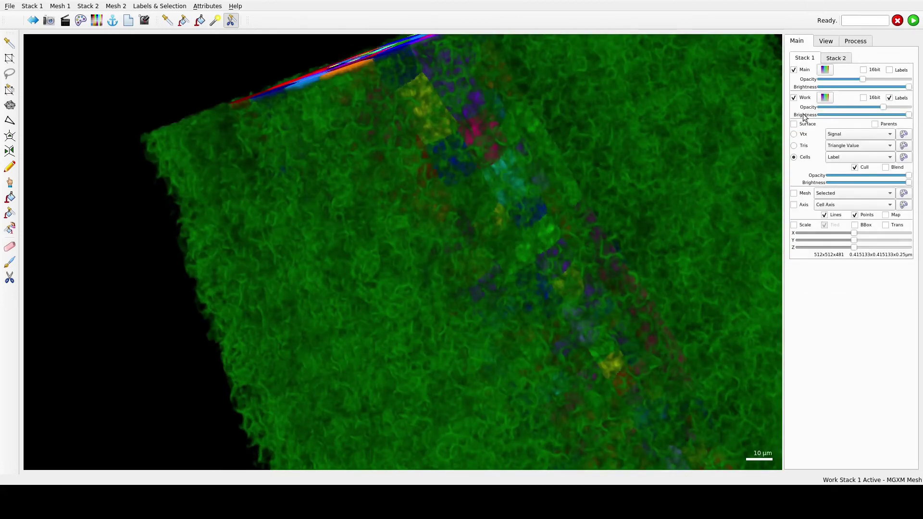
{"action": "double_click", "coordinate": [795, 98]}
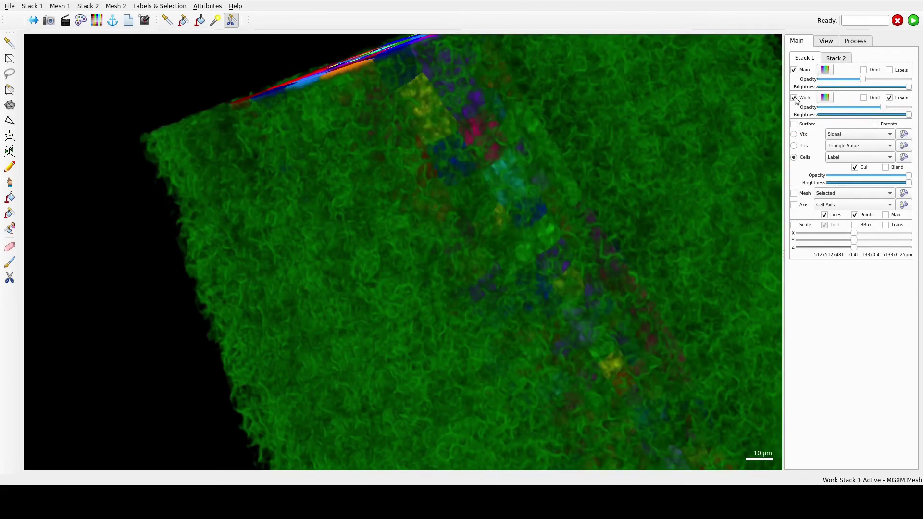
{"action": "left_click", "coordinate": [794, 69]}
{"action": "left_click_drag", "start_coordinate": [505, 135], "coordinate": [521, 419]}
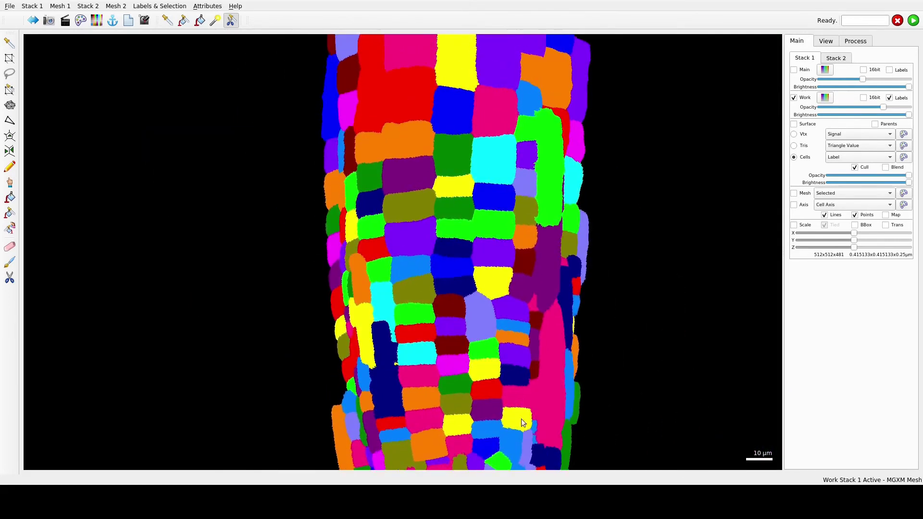
{"action": "scroll", "coordinate": [542, 357], "scroll_direction": "down", "scroll_amount": 3}
{"action": "left_click_drag", "start_coordinate": [541, 357], "coordinate": [500, 381]}
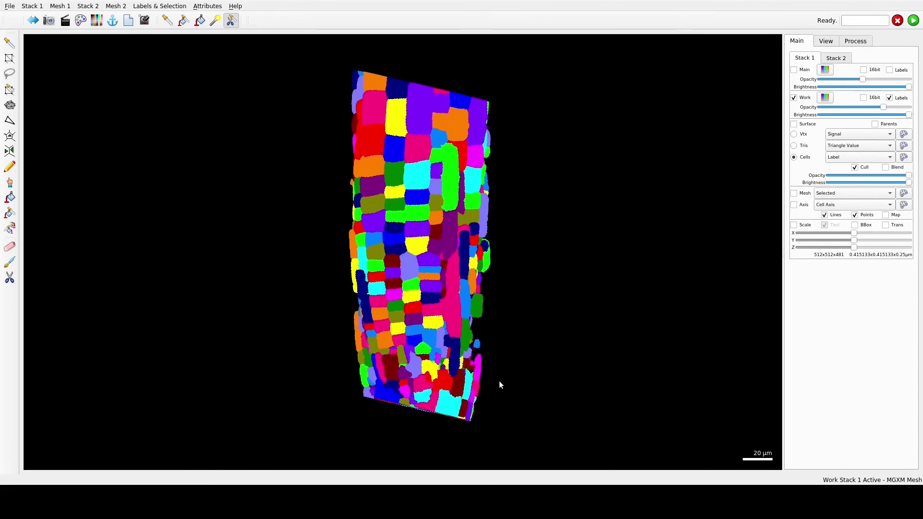
Resave the work stack, replacing SE_root3_YFP_0h-CNN-segmented-corrected.tif.
{"action": "left_click", "coordinate": [36, 7]}
{"action": "left_click", "coordinate": [50, 108]}
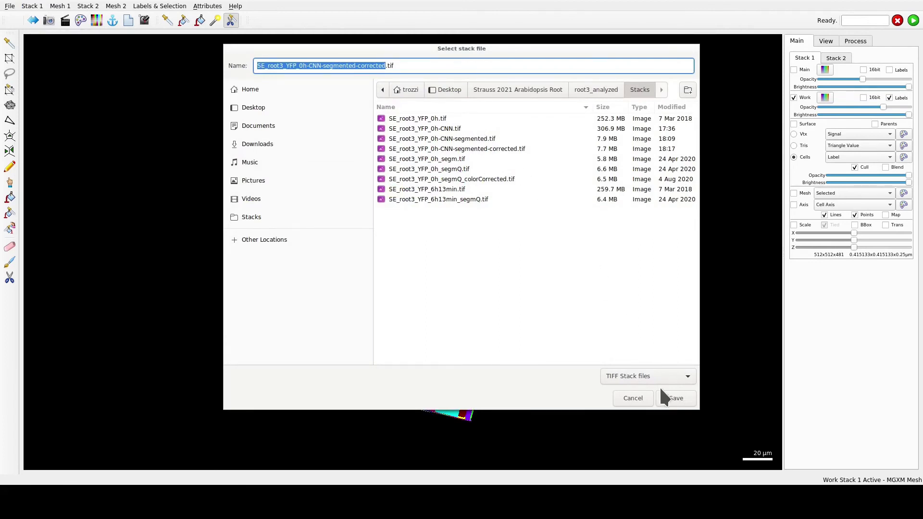
{"action": "left_click", "coordinate": [678, 402]}
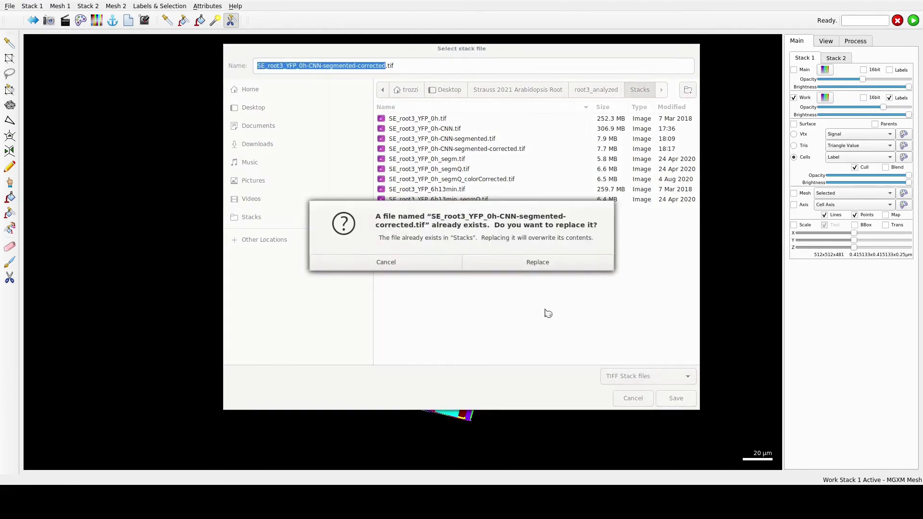
{"action": "left_click", "coordinate": [518, 262]}
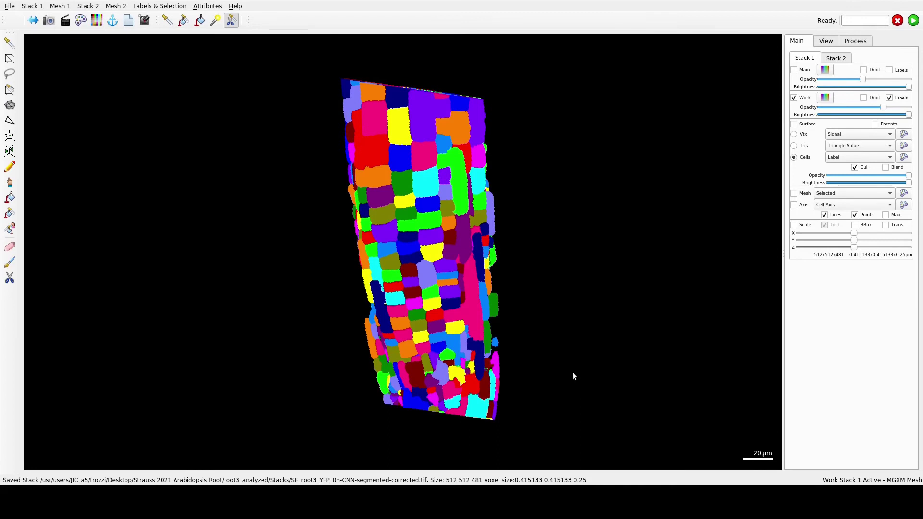
{"action": "left_click_drag", "start_coordinate": [573, 372], "coordinate": [575, 381]}
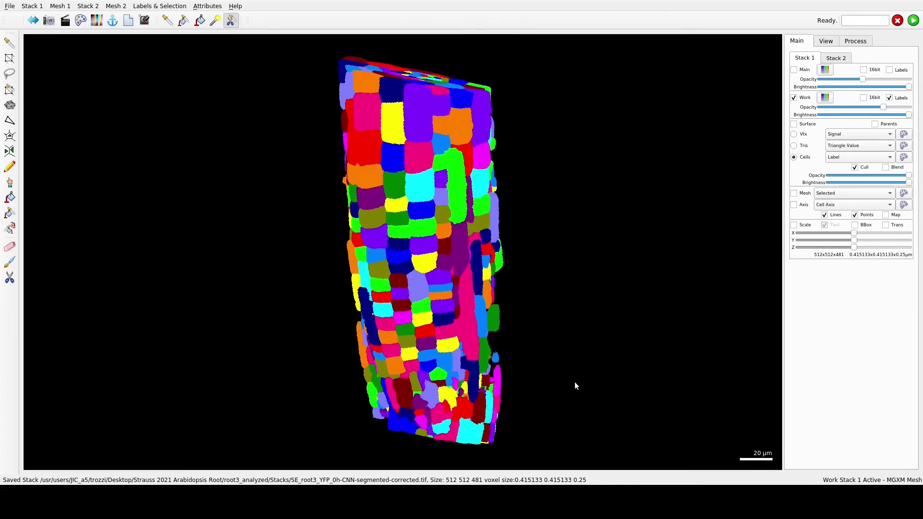
{"action": "left_click", "coordinate": [856, 41]}
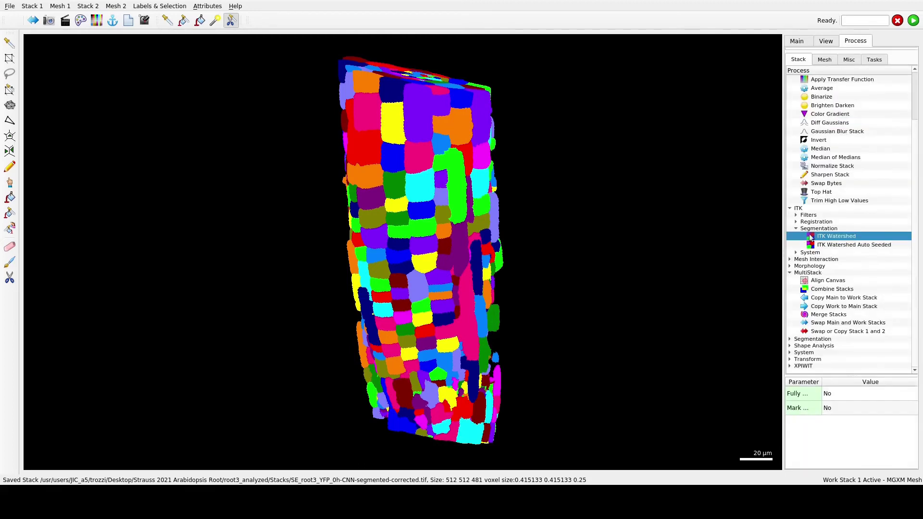
Run Marching Cubes 3D on the corrected segmentation with cube size 2 and smoothing 3.
{"action": "scroll", "coordinate": [830, 231], "scroll_direction": "up", "scroll_amount": 2}
{"action": "left_click", "coordinate": [824, 59]}
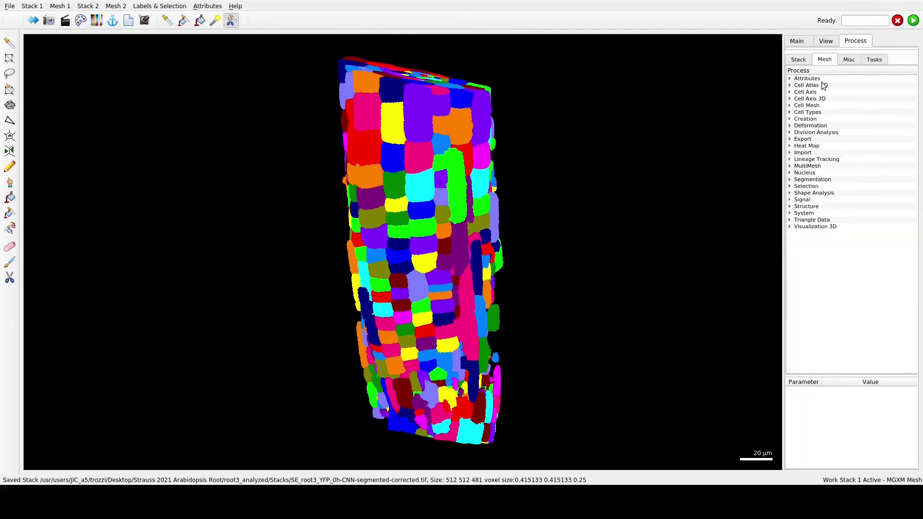
{"action": "left_click", "coordinate": [791, 120]}
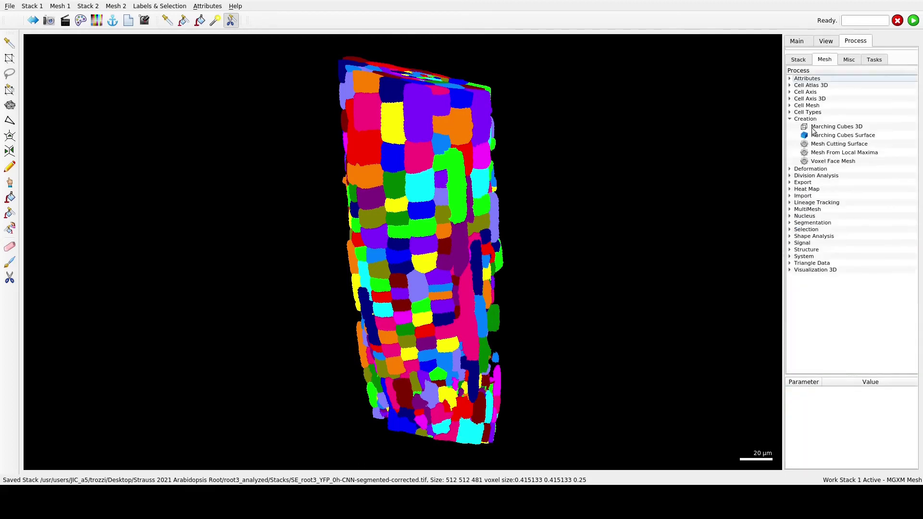
{"action": "left_click", "coordinate": [851, 126]}
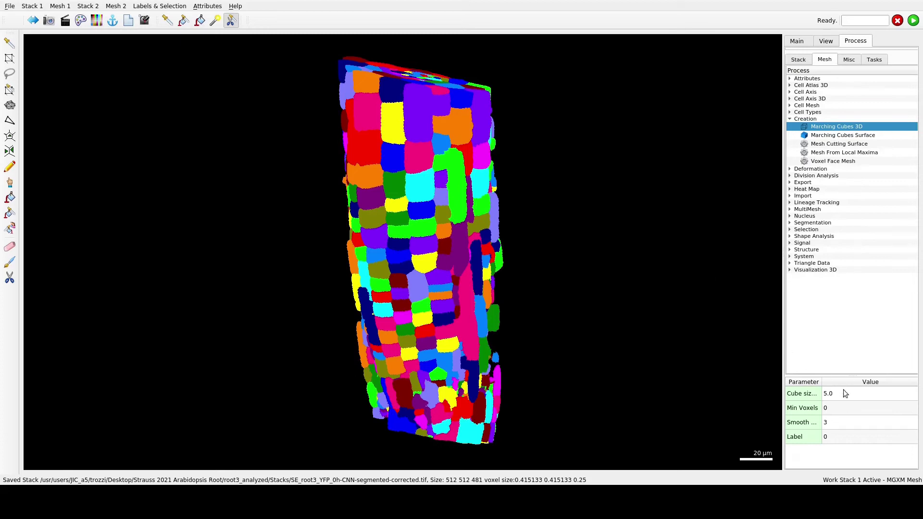
{"action": "mouse_move", "coordinate": [819, 396]}
{"action": "double_click", "coordinate": [836, 396]}
{"action": "type", "text": "2"}
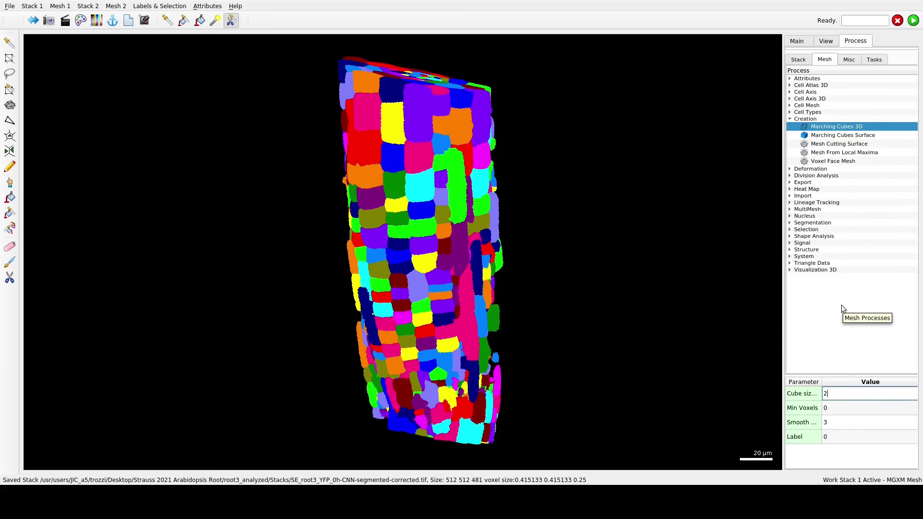
{"action": "key", "text": "Return"}
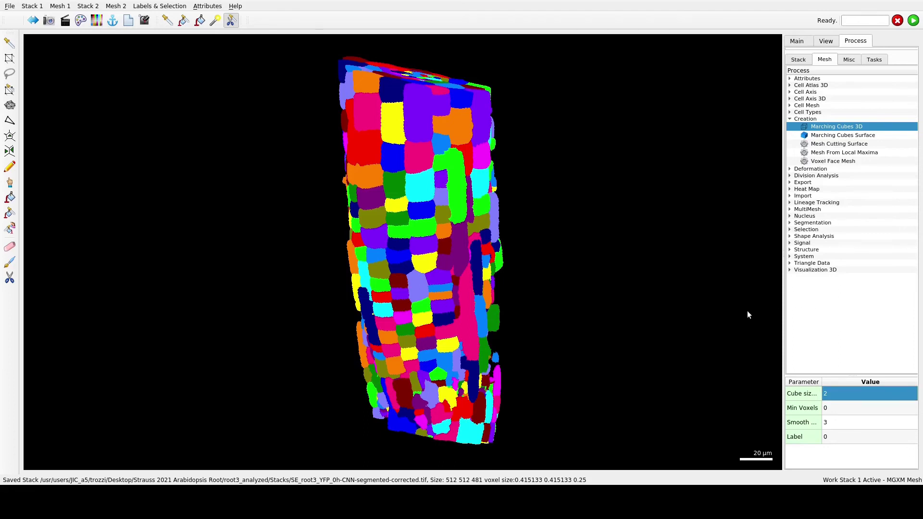
{"action": "left_click", "coordinate": [914, 20]}
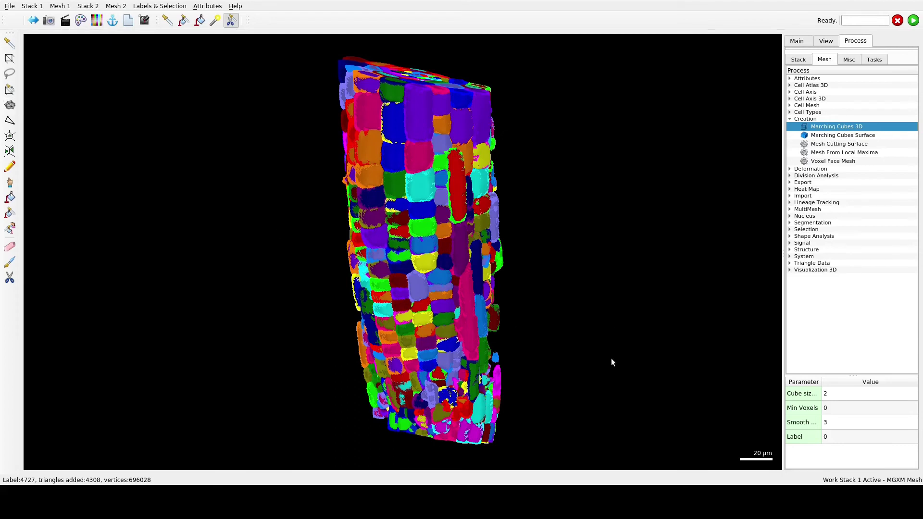
Hide the noisy Work stack and keep the cells coloured by label.
{"action": "left_click_drag", "start_coordinate": [579, 432], "coordinate": [677, 231]}
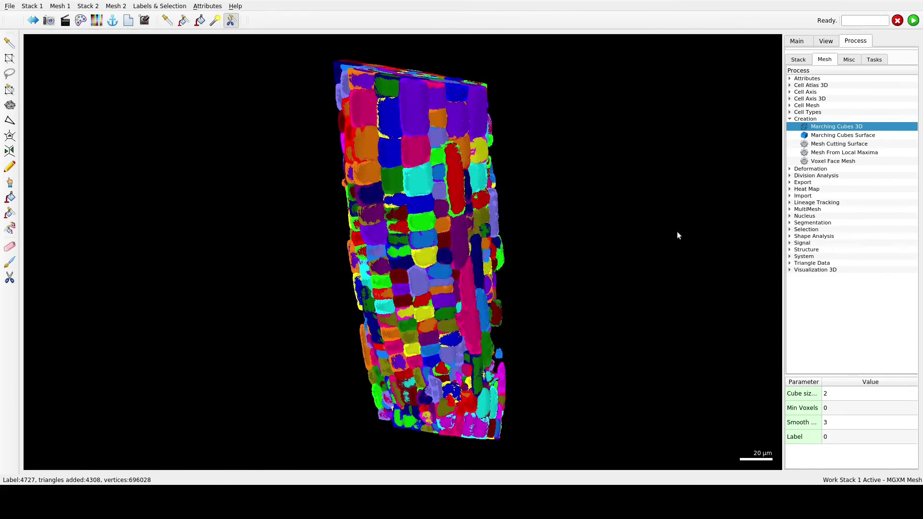
{"action": "left_click", "coordinate": [796, 41]}
{"action": "left_click", "coordinate": [794, 97]}
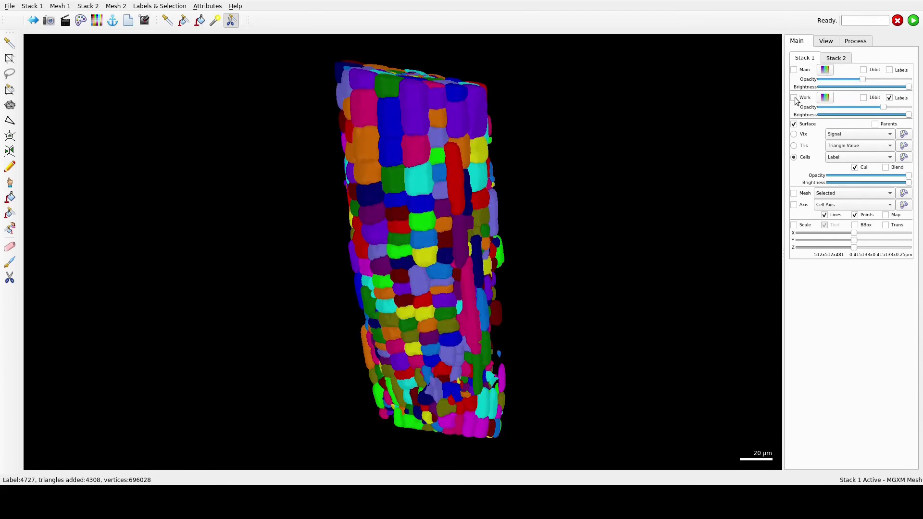
{"action": "left_click", "coordinate": [842, 158]}
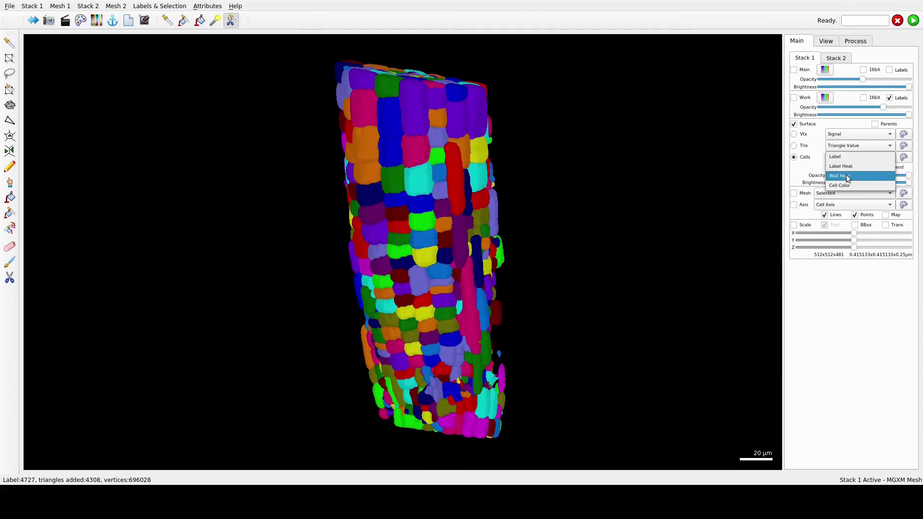
{"action": "left_click", "coordinate": [845, 162]}
Turn on the Mesh display with the wireframe set to All.
{"action": "left_click", "coordinate": [794, 193]}
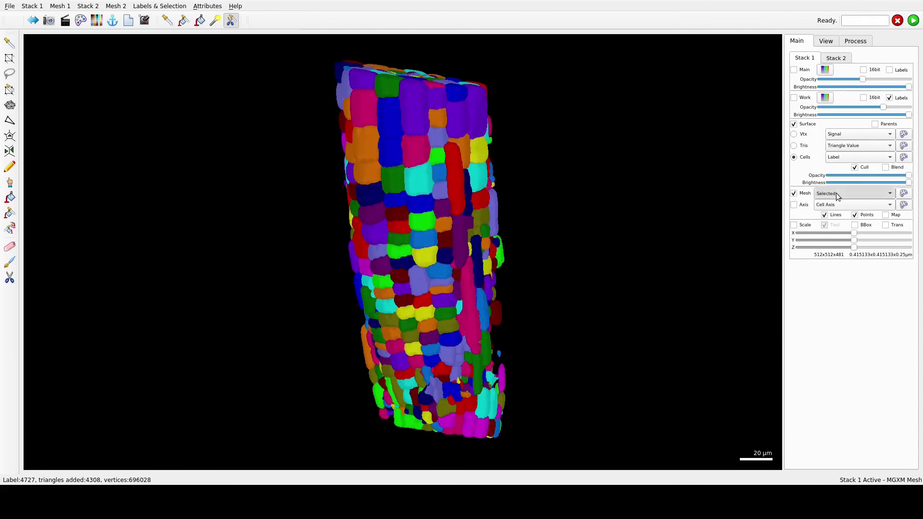
{"action": "left_click", "coordinate": [836, 192]}
{"action": "left_click", "coordinate": [835, 183]}
{"action": "left_click", "coordinate": [832, 193]}
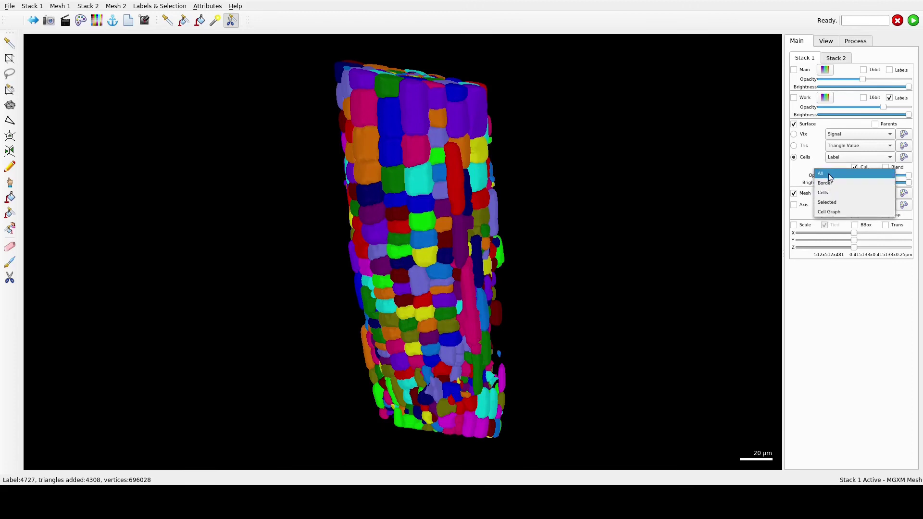
{"action": "left_click", "coordinate": [832, 176]}
{"action": "scroll", "coordinate": [500, 211], "scroll_direction": "up", "scroll_amount": 5}
{"action": "scroll", "coordinate": [486, 301], "scroll_direction": "down", "scroll_amount": 8}
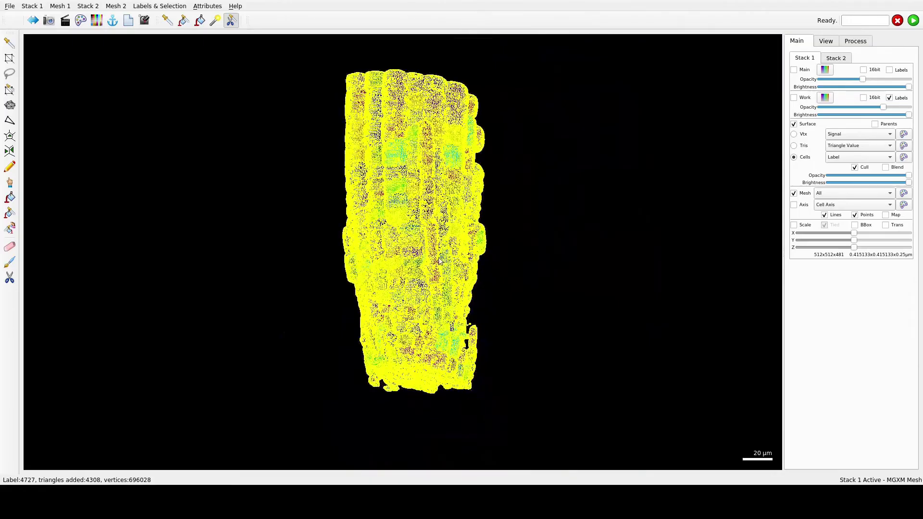
Rectangle-select the small detached cell fragment and delete it.
{"action": "scroll", "coordinate": [487, 301], "scroll_direction": "up", "scroll_amount": 5}
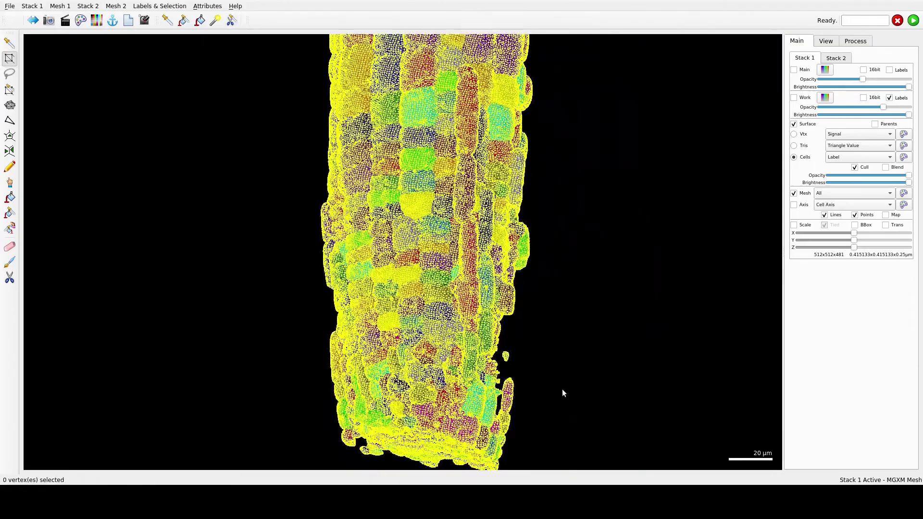
{"action": "left_click_drag", "start_coordinate": [562, 388], "coordinate": [451, 306]}
{"action": "scroll", "coordinate": [451, 306], "scroll_direction": "up", "scroll_amount": 4}
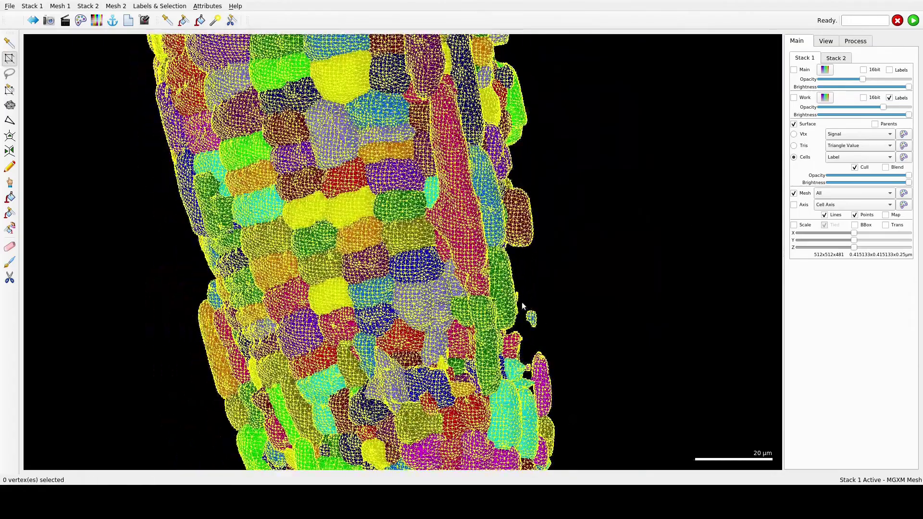
{"action": "left_click_drag", "start_coordinate": [545, 333], "coordinate": [546, 331]}
{"action": "key", "text": "Delete"}
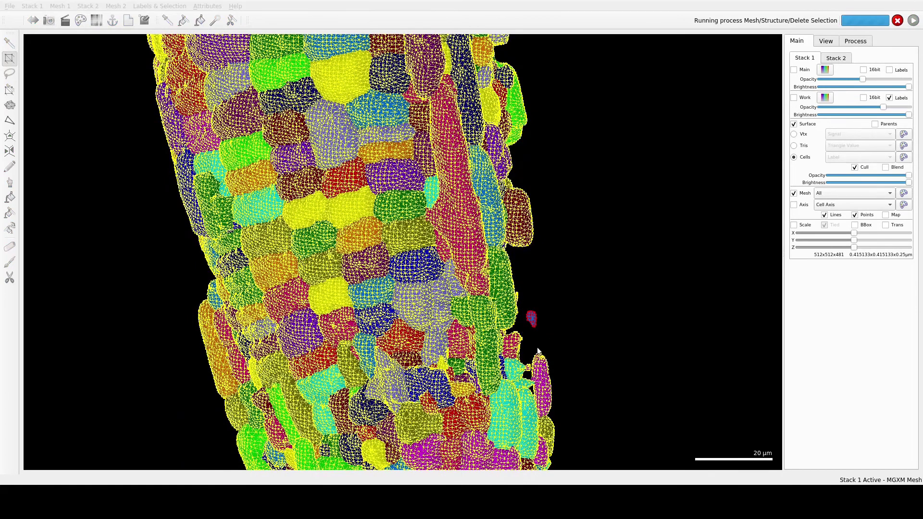
{"action": "scroll", "coordinate": [540, 296], "scroll_direction": "down", "scroll_amount": 5}
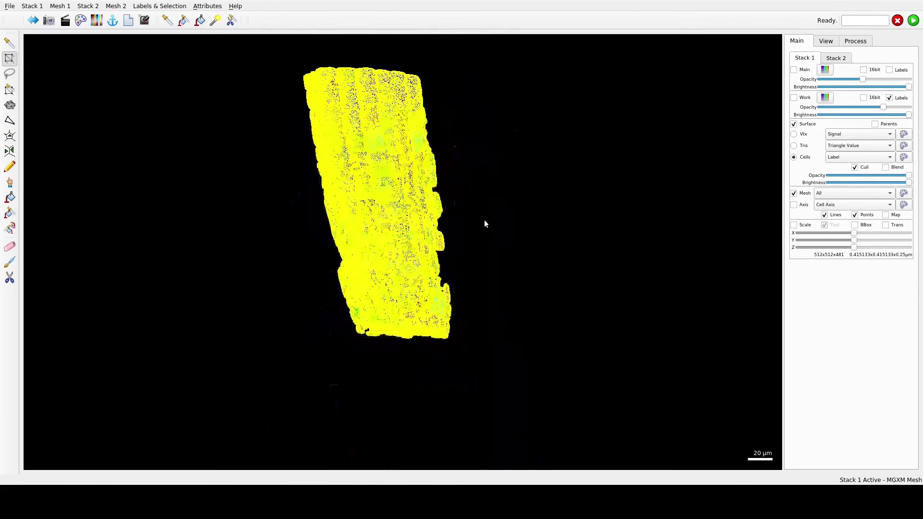
Select one elongated cell with Select Connected Area and inspect it over the wireframe.
{"action": "left_click", "coordinate": [794, 193]}
{"action": "left_click_drag", "start_coordinate": [482, 211], "coordinate": [274, 175]}
{"action": "scroll", "coordinate": [479, 197], "scroll_direction": "up", "scroll_amount": 2}
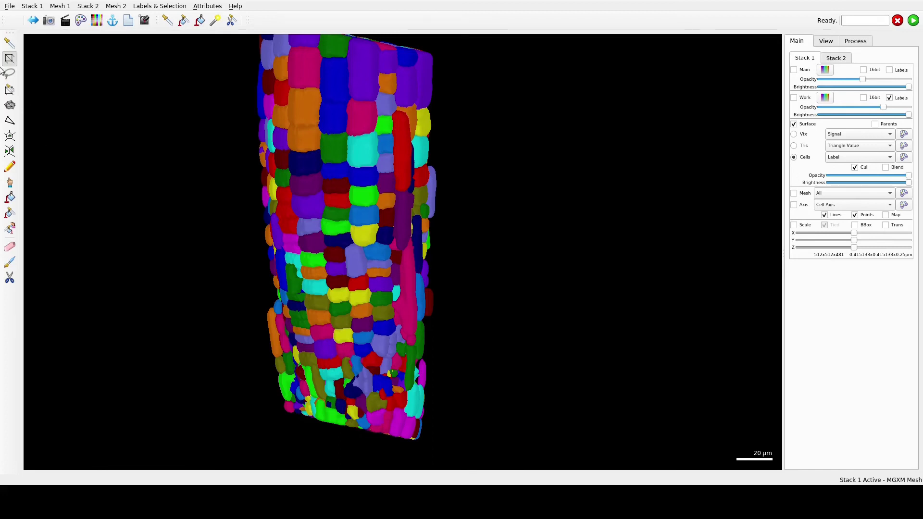
{"action": "left_click", "coordinate": [12, 107]}
{"action": "left_click_drag", "start_coordinate": [336, 188], "coordinate": [503, 220]}
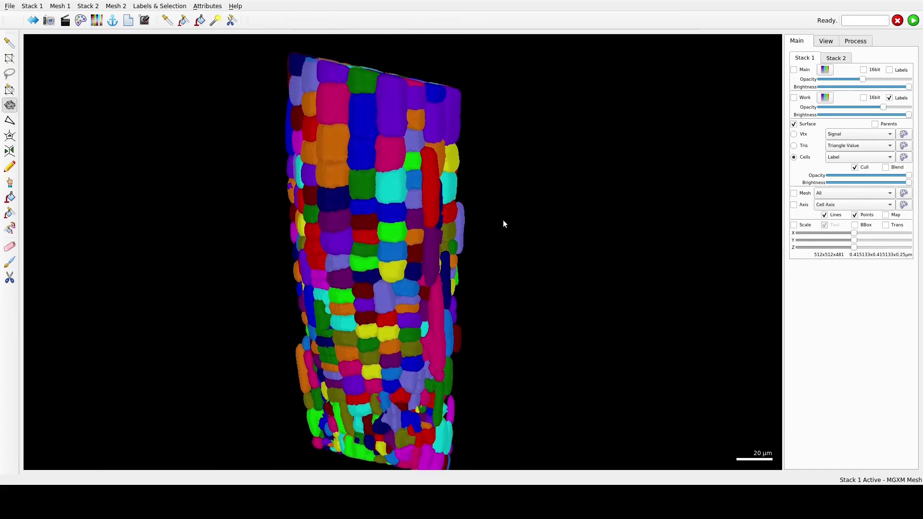
{"action": "left_click", "coordinate": [794, 193]}
{"action": "scroll", "coordinate": [617, 186], "scroll_direction": "up", "scroll_amount": 5}
{"action": "left_click", "coordinate": [421, 273], "text": "alt"}
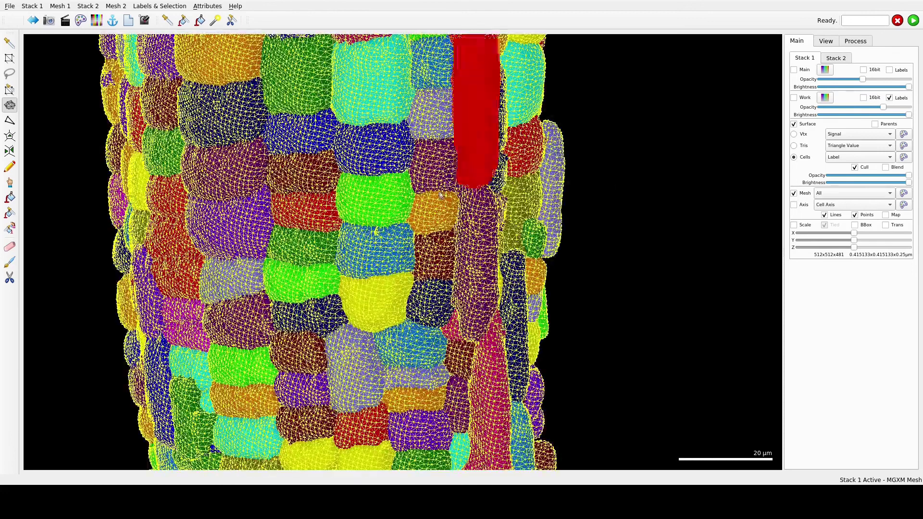
{"action": "left_click_drag", "start_coordinate": [421, 273], "coordinate": [527, 188]}
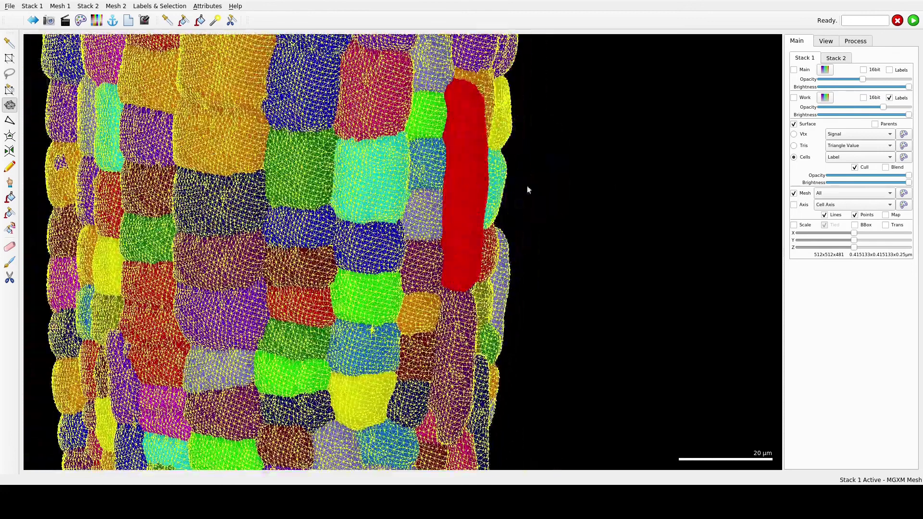
Clear the cell selection and hide the mesh wireframe, leaving smooth label-coloured cells.
{"action": "left_click", "coordinate": [10, 59]}
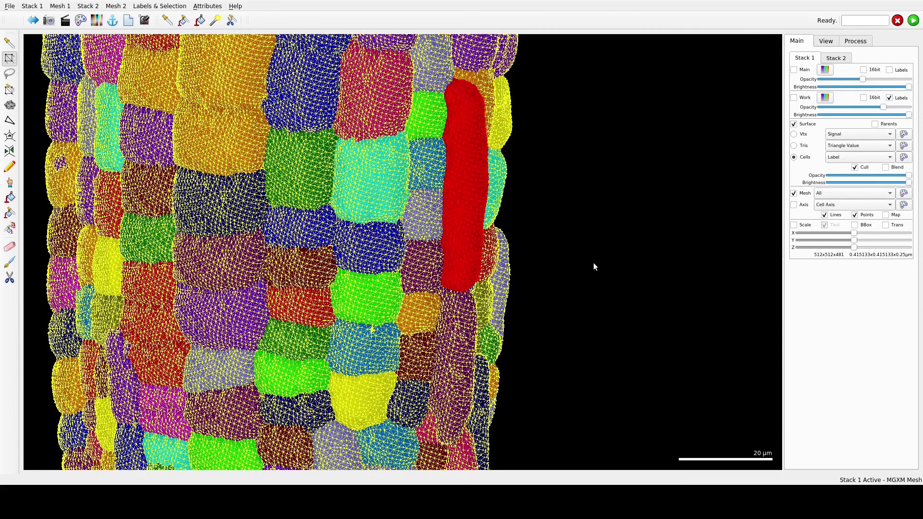
{"action": "left_click", "coordinate": [497, 327], "text": "alt"}
{"action": "scroll", "coordinate": [497, 326], "scroll_direction": "down", "scroll_amount": 5}
{"action": "left_click", "coordinate": [794, 193]}
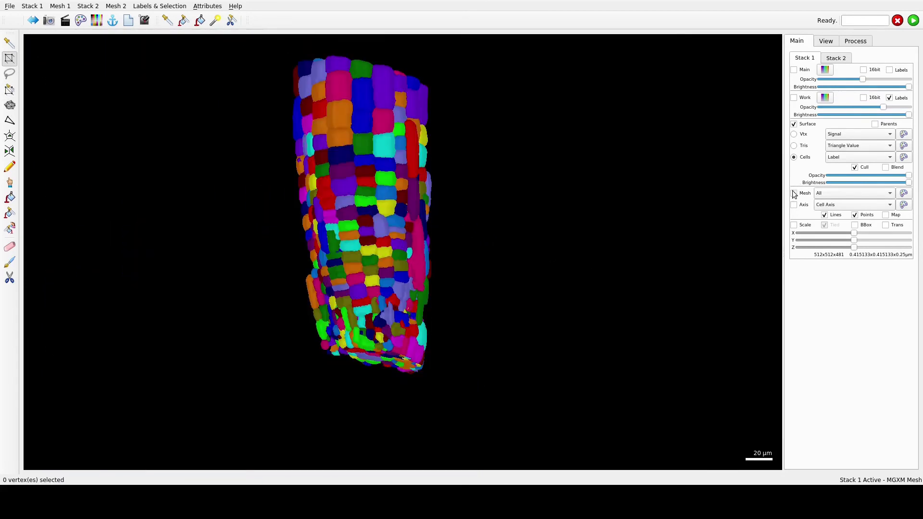
{"action": "scroll", "coordinate": [539, 226], "scroll_direction": "up", "scroll_amount": 2}
{"action": "right_click_drag", "start_coordinate": [476, 250], "coordinate": [487, 280]}
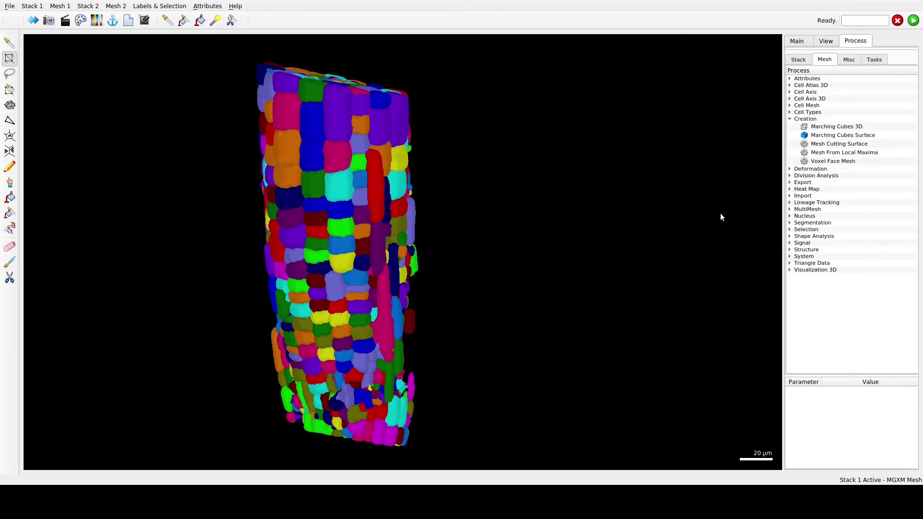
Run Cell Analysis 3D from the Heat Map Analysis processes on the root mesh.
{"action": "left_click", "coordinate": [789, 190]}
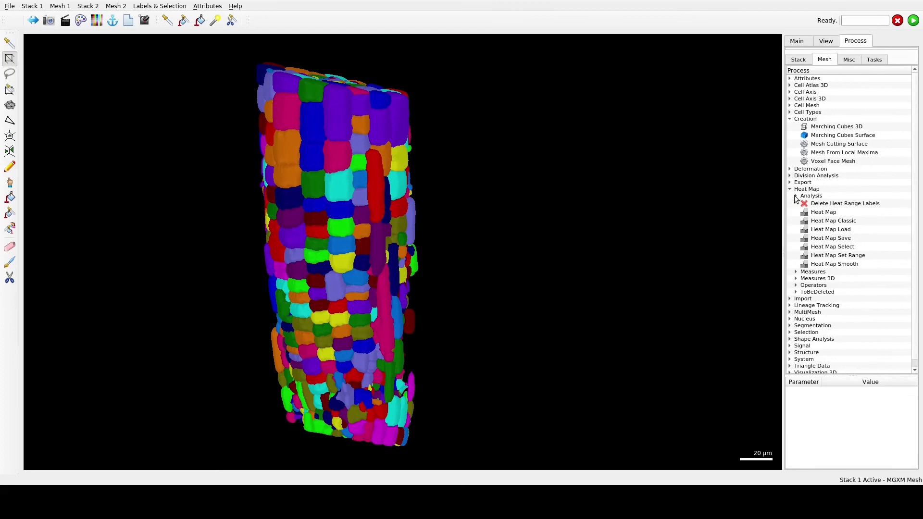
{"action": "left_click", "coordinate": [796, 196]}
{"action": "left_click", "coordinate": [844, 213]}
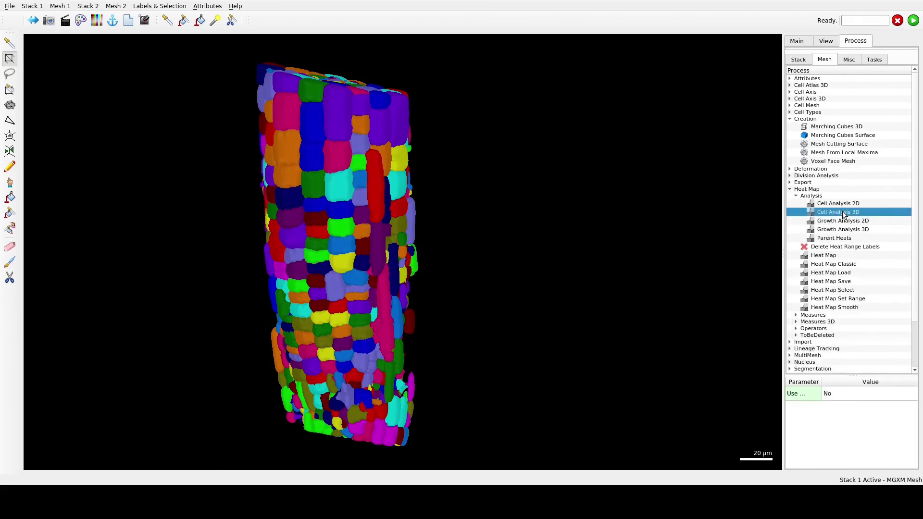
{"action": "left_click", "coordinate": [914, 21]}
Colour the mesh with the Measures 3D > Geometry > Cell Length X heat map.
{"action": "left_click", "coordinate": [796, 322]}
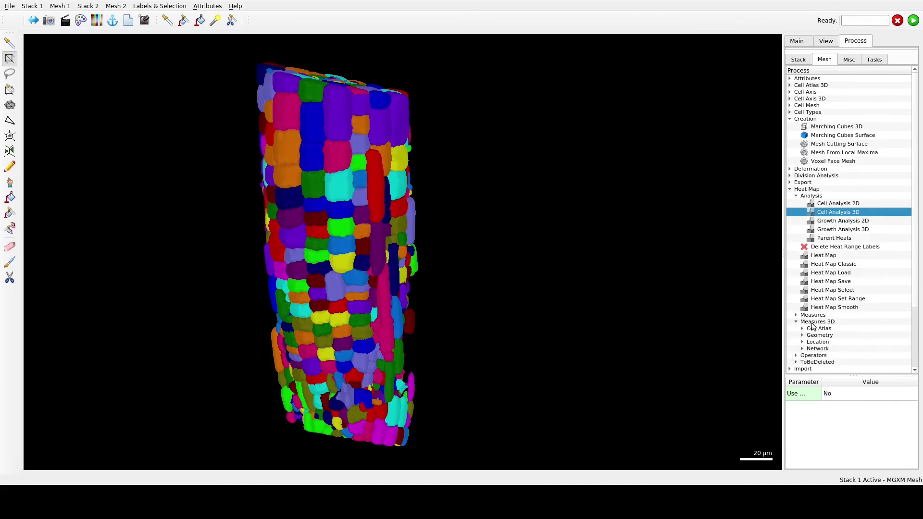
{"action": "scroll", "coordinate": [814, 324], "scroll_direction": "down", "scroll_amount": 2}
{"action": "double_click", "coordinate": [815, 296]}
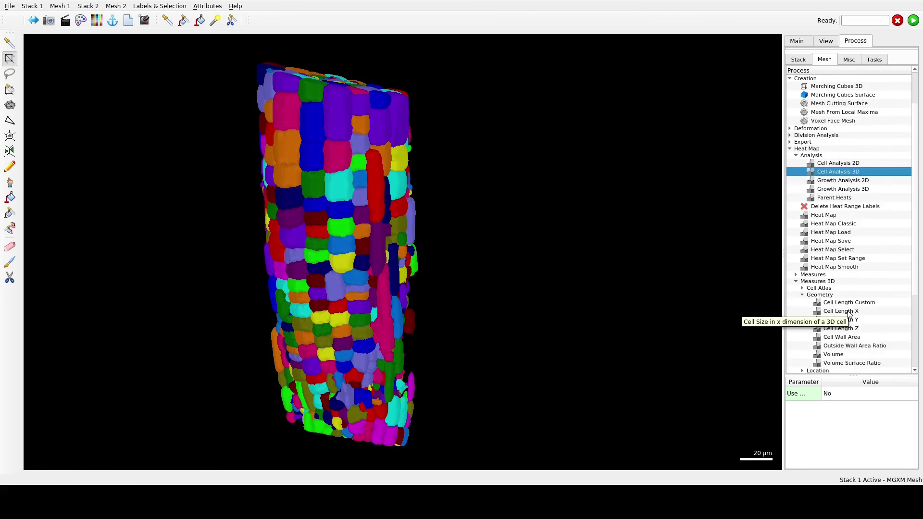
{"action": "double_click", "coordinate": [849, 312]}
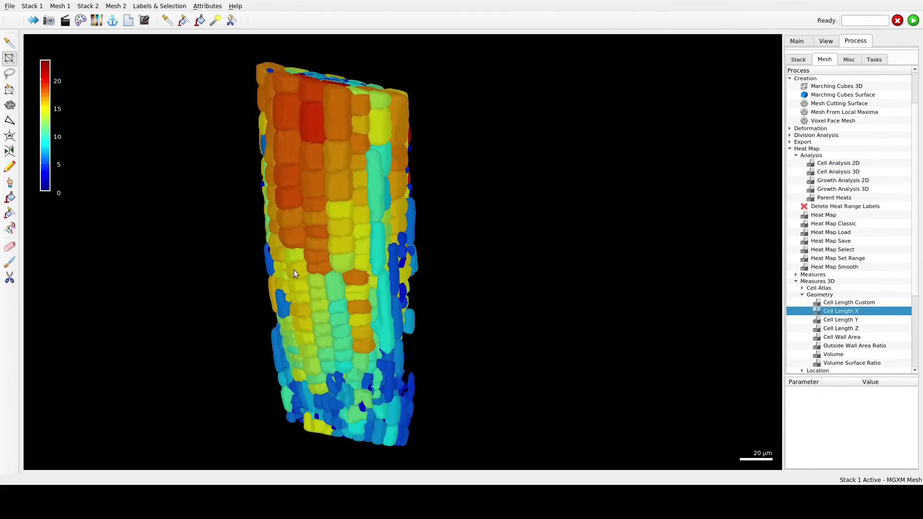
Apply the Cell Length Y heat map to the root mesh.
{"action": "left_click_drag", "start_coordinate": [294, 273], "coordinate": [488, 260]}
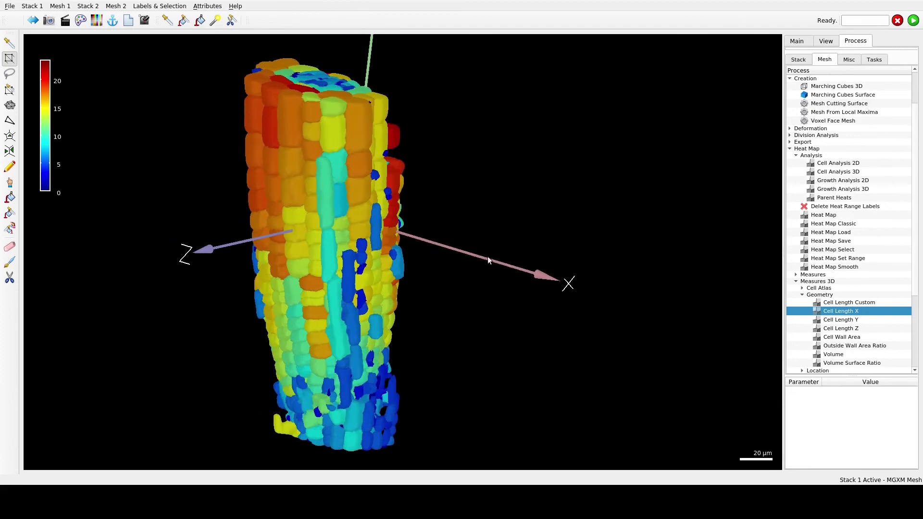
{"action": "left_click_drag", "start_coordinate": [300, 254], "coordinate": [613, 284]}
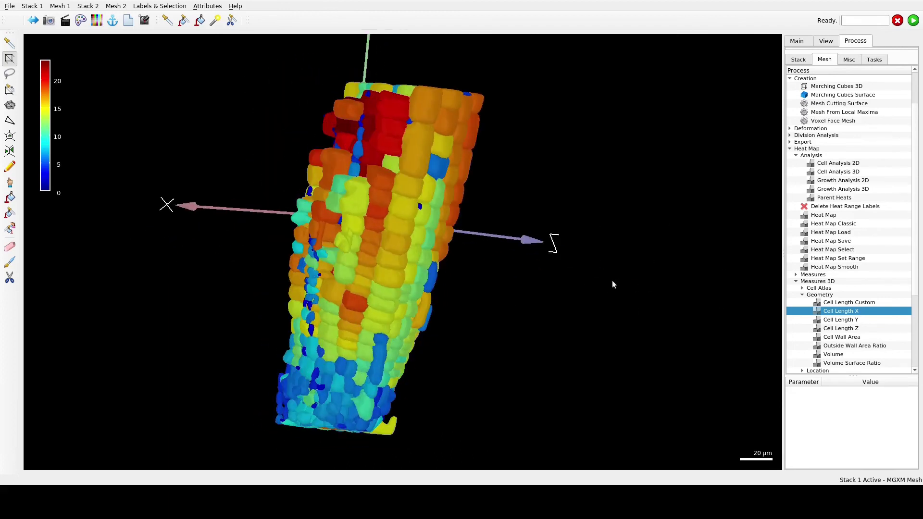
{"action": "left_click_drag", "start_coordinate": [595, 186], "coordinate": [870, 261]}
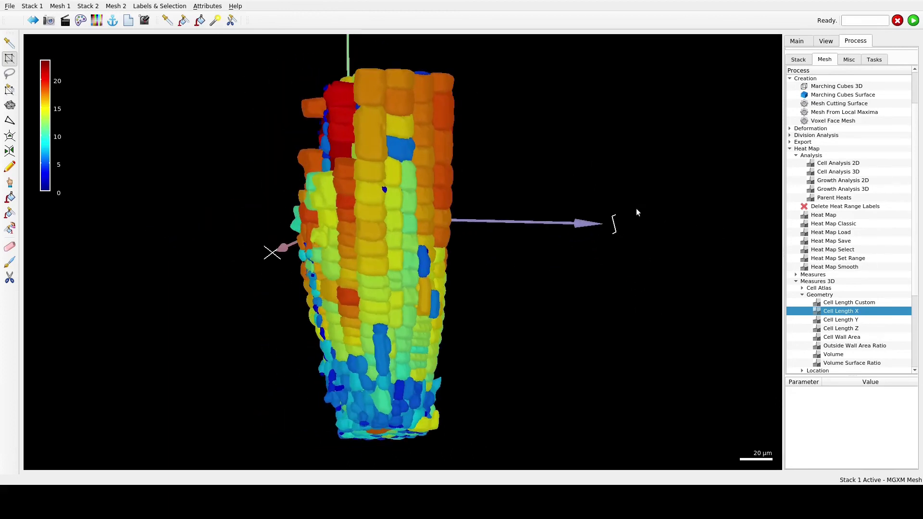
{"action": "left_click_drag", "start_coordinate": [639, 214], "coordinate": [417, 177]}
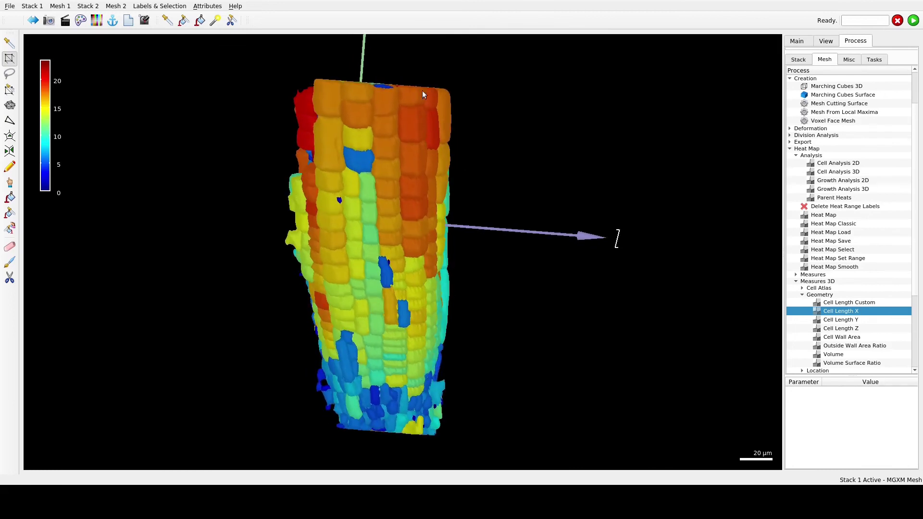
{"action": "double_click", "coordinate": [841, 320]}
Switch the heat map to Cell Length Z, ranging roughly 0 to 25.
{"action": "left_click_drag", "start_coordinate": [620, 288], "coordinate": [394, 289]}
{"action": "left_click_drag", "start_coordinate": [517, 297], "coordinate": [512, 410]}
{"action": "double_click", "coordinate": [856, 328]}
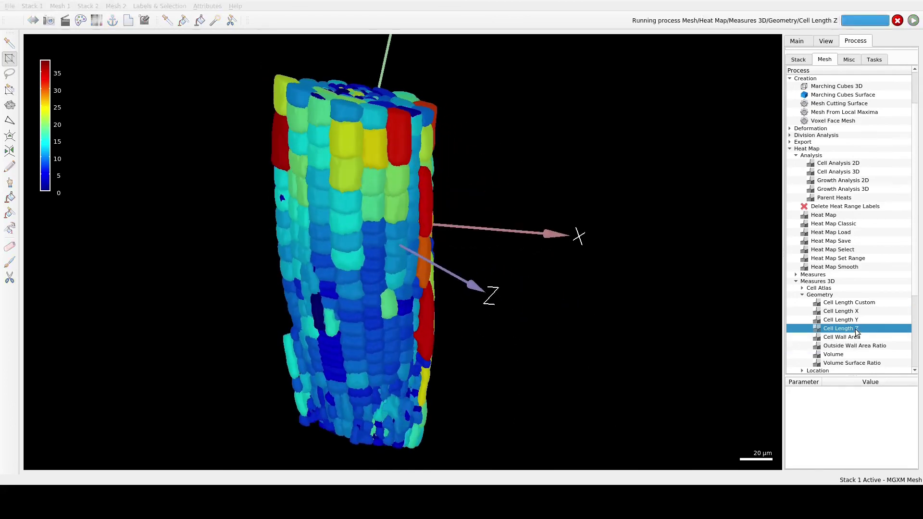
{"action": "left_click_drag", "start_coordinate": [358, 325], "coordinate": [553, 308]}
{"action": "scroll", "coordinate": [906, 310], "scroll_direction": "down", "scroll_amount": 2}
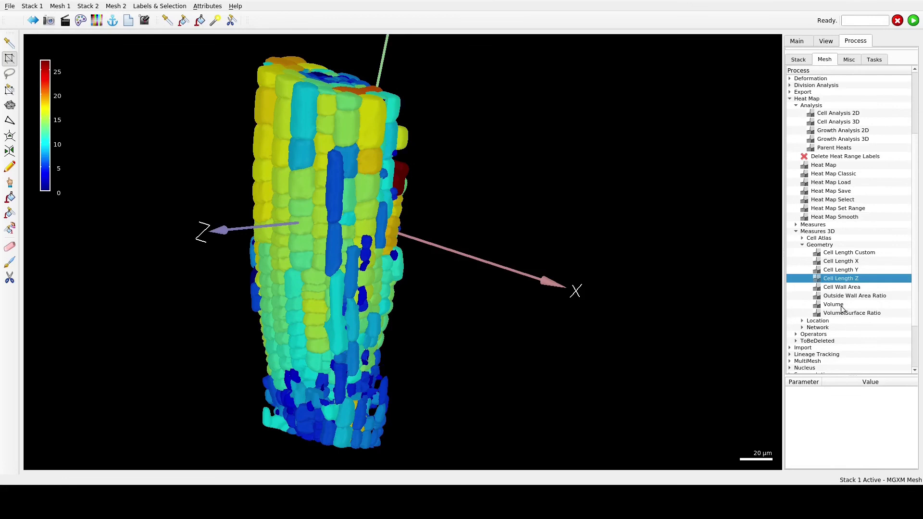